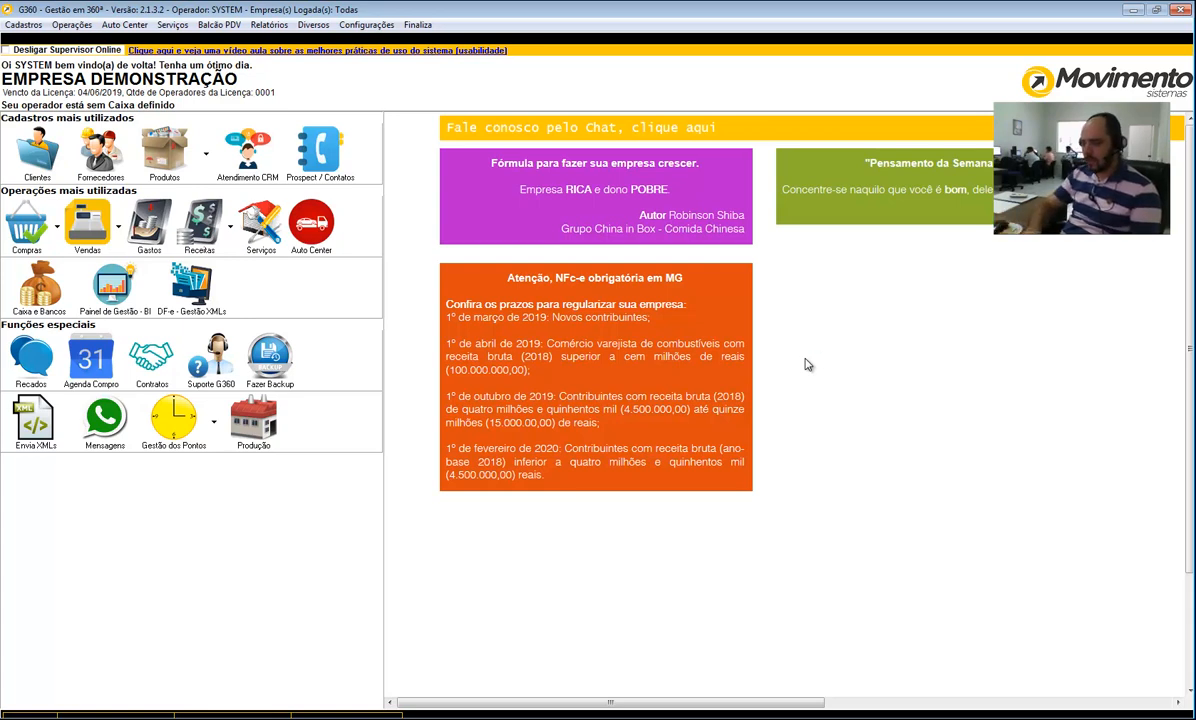
key(F12)
text(si)
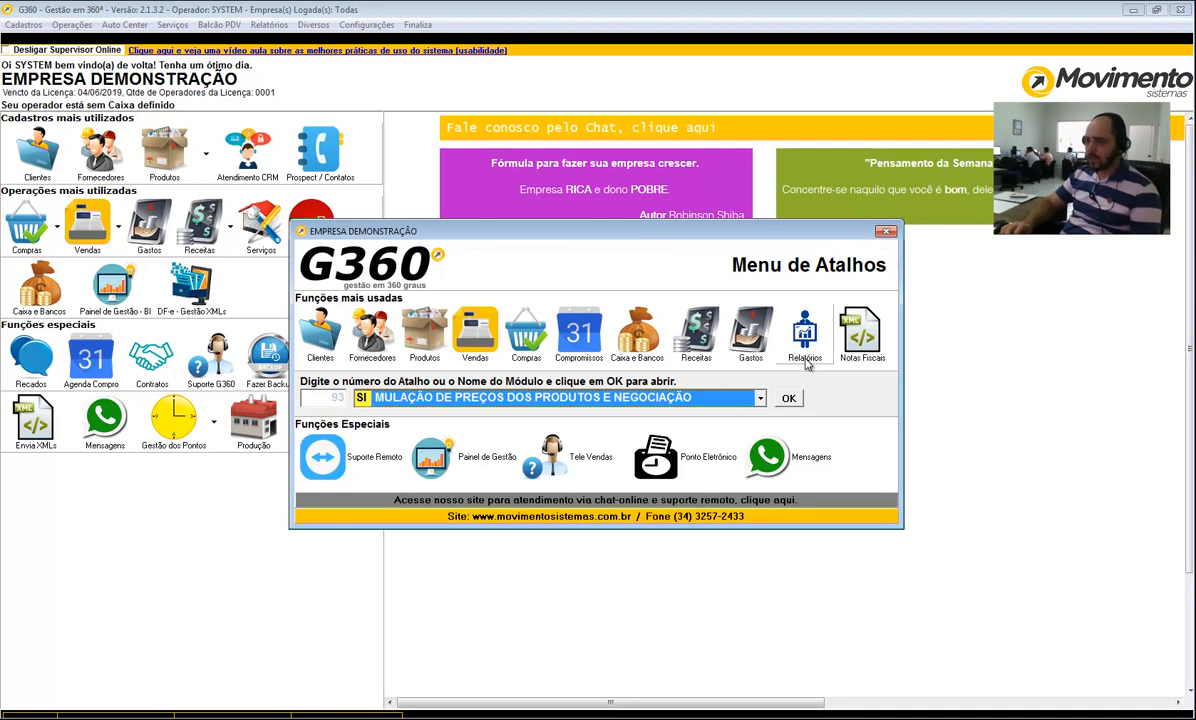
key(Escape)
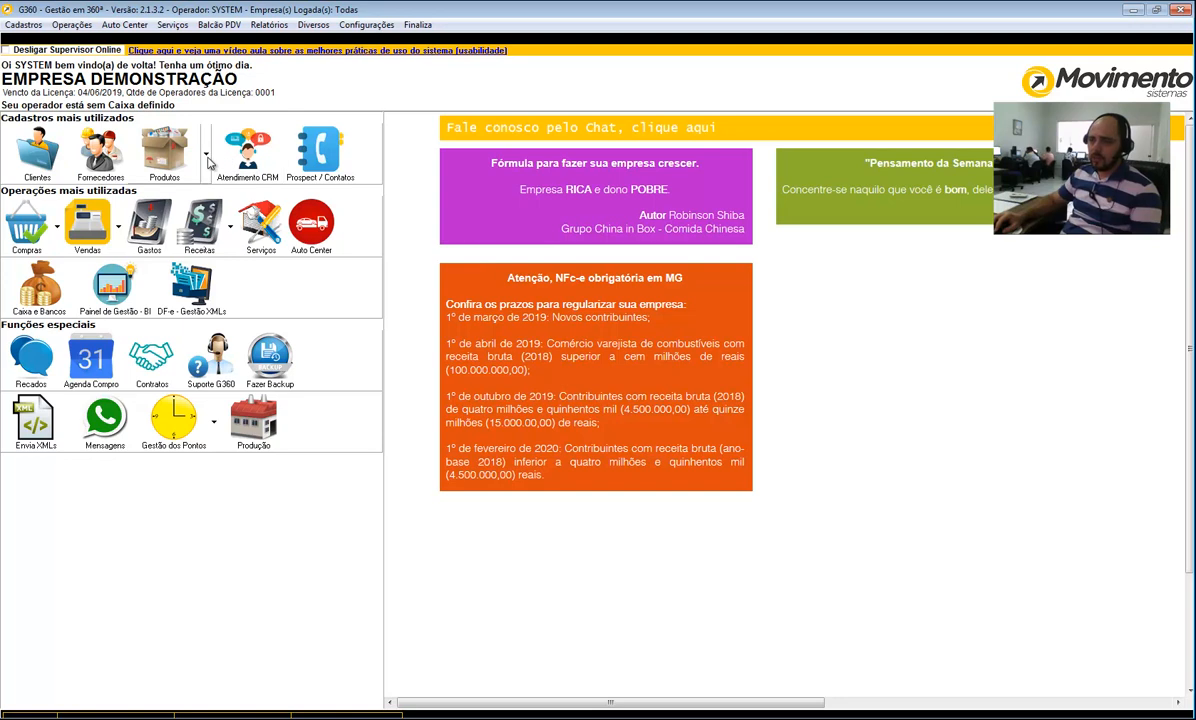
Open Simulação e Negociação de Preços and browse the product list from item 14020 down to item 14135.
click(206, 156)
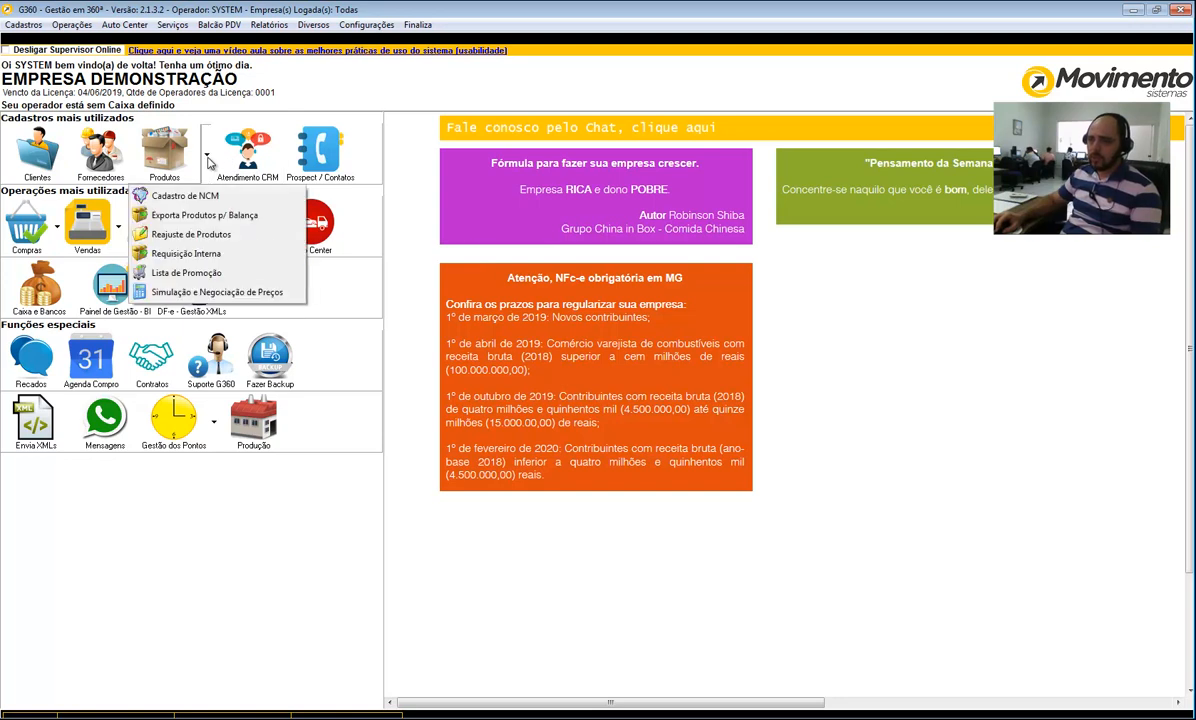
click(197, 293)
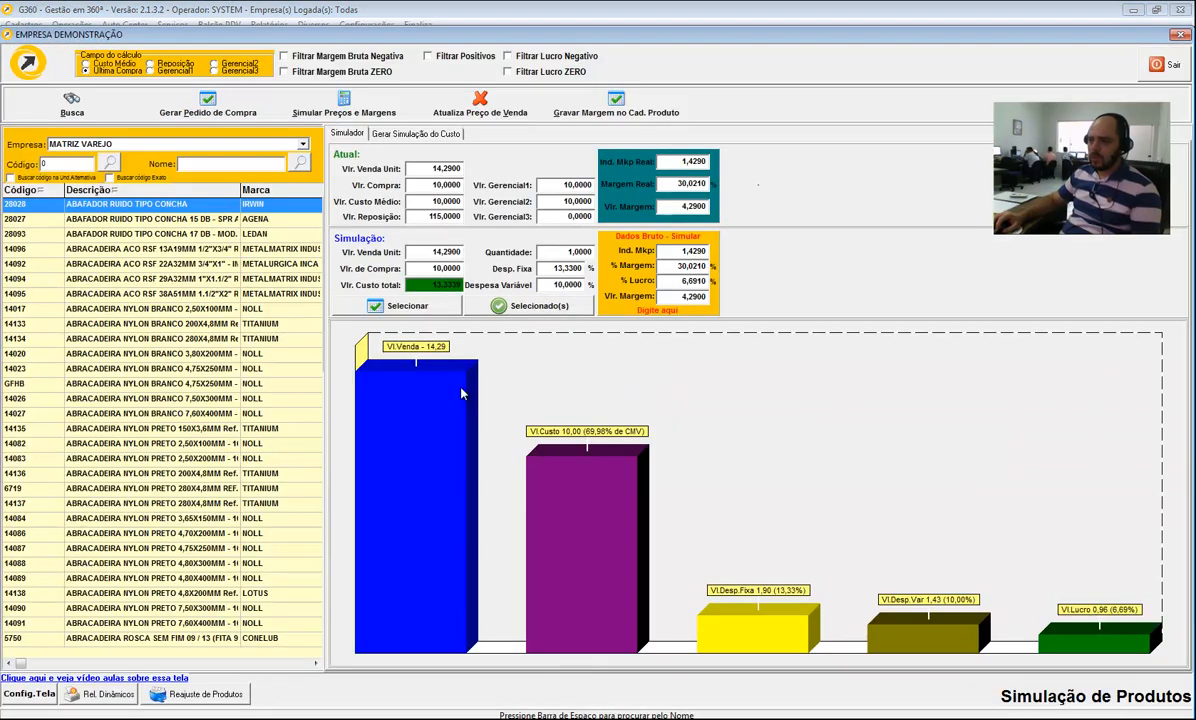
click(228, 354)
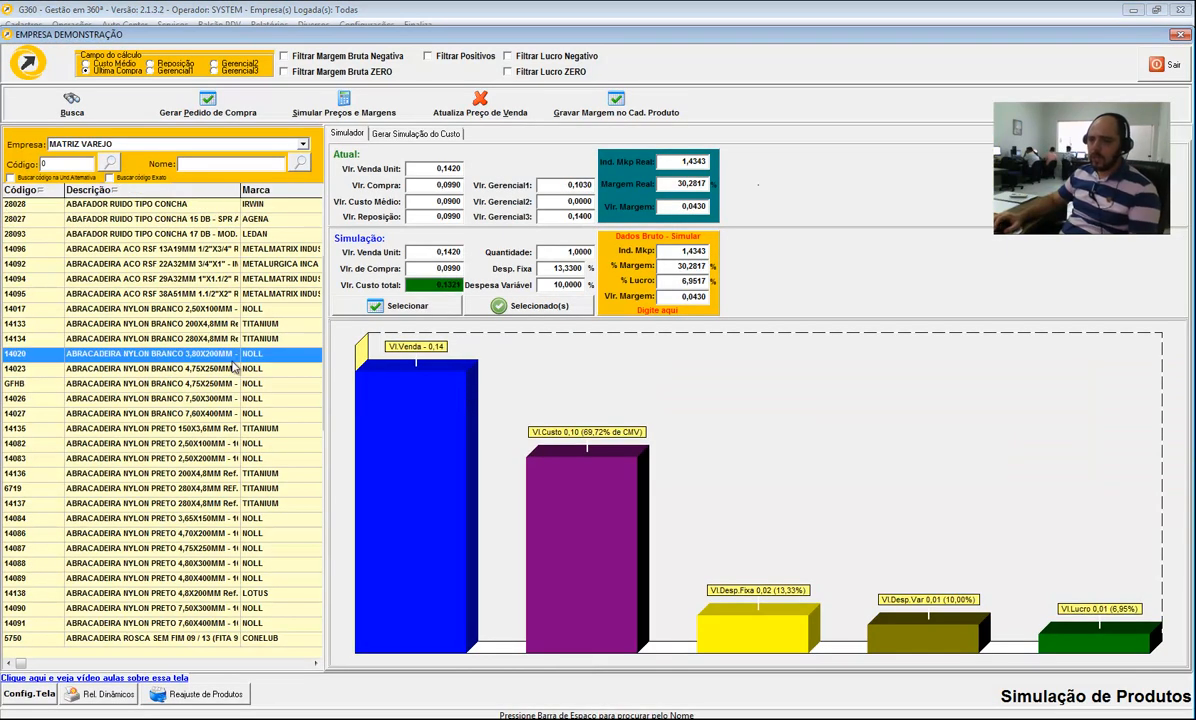
key(Down)
key(Down)
key(Down)
key(Down)
key(Down)
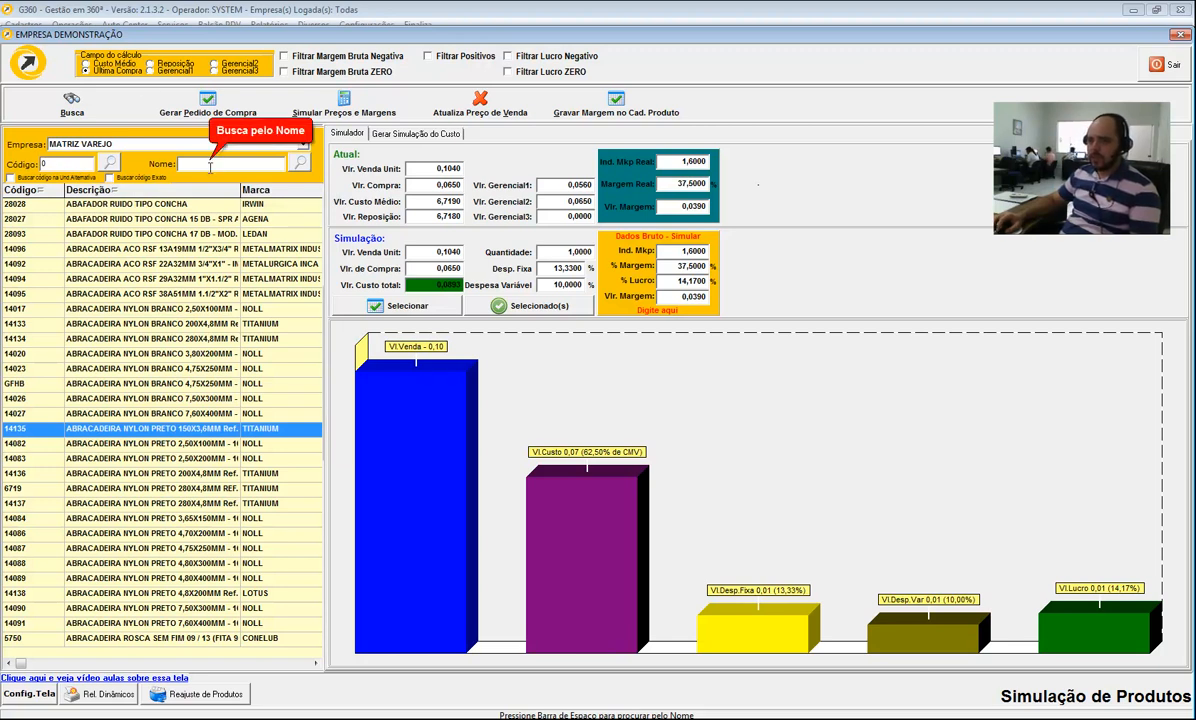
View the filters of the advanced product search, then close it without searching.
click(71, 105)
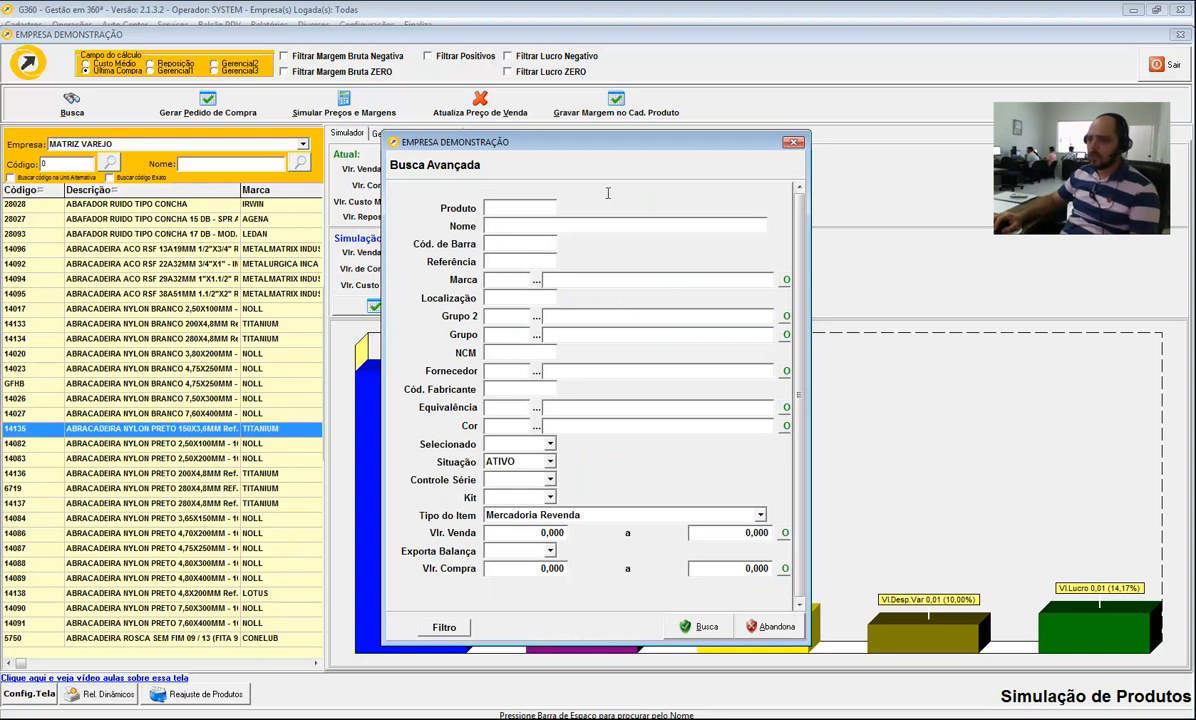
click(795, 147)
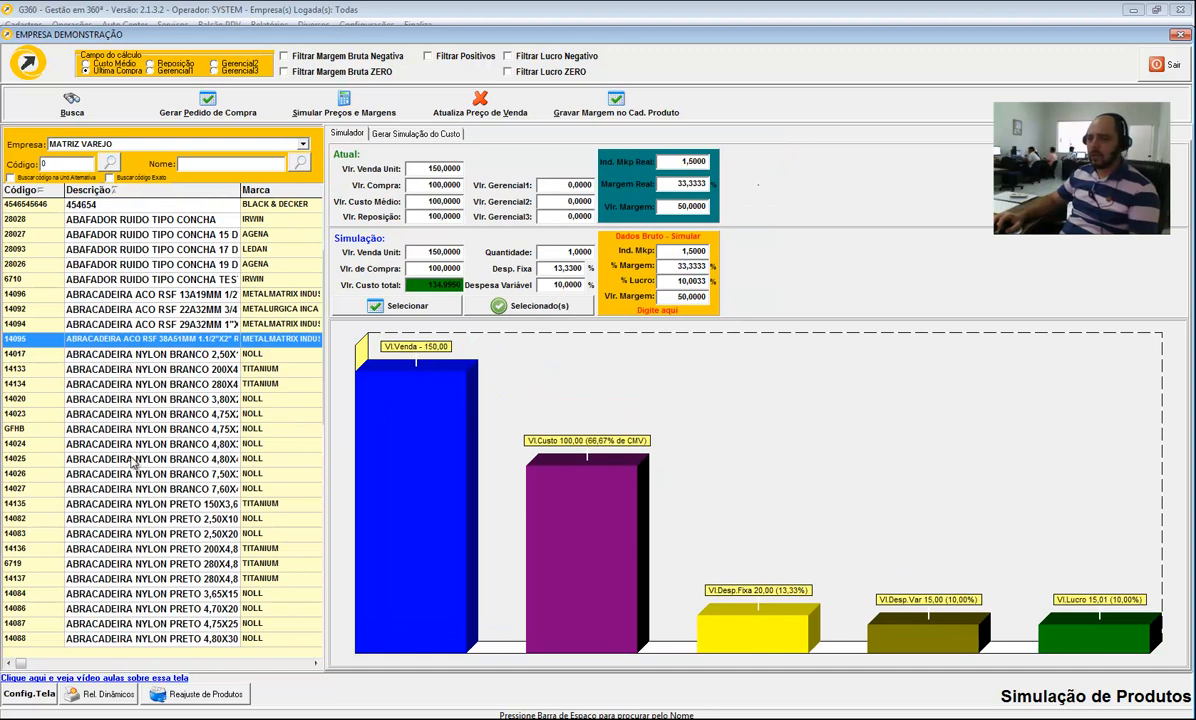
Compare the price and profit charts of several clamp products, including 14025, 14026, 14082, 14020, 14094 and 14027.
click(131, 459)
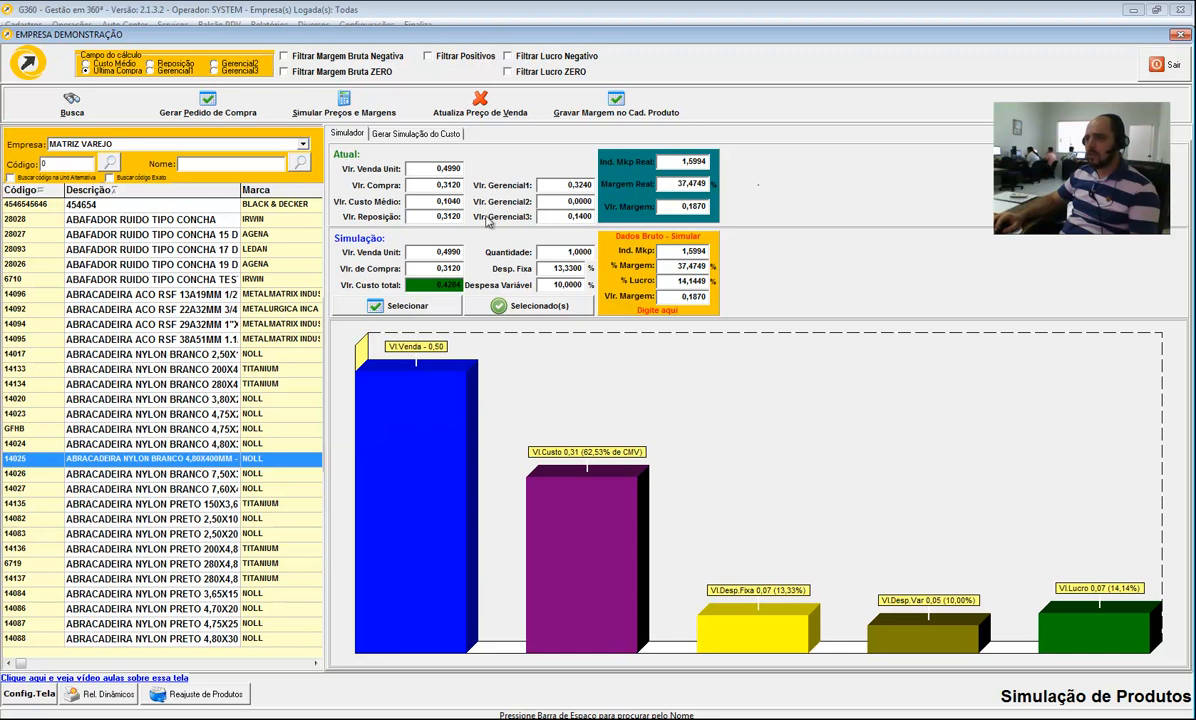
click(347, 135)
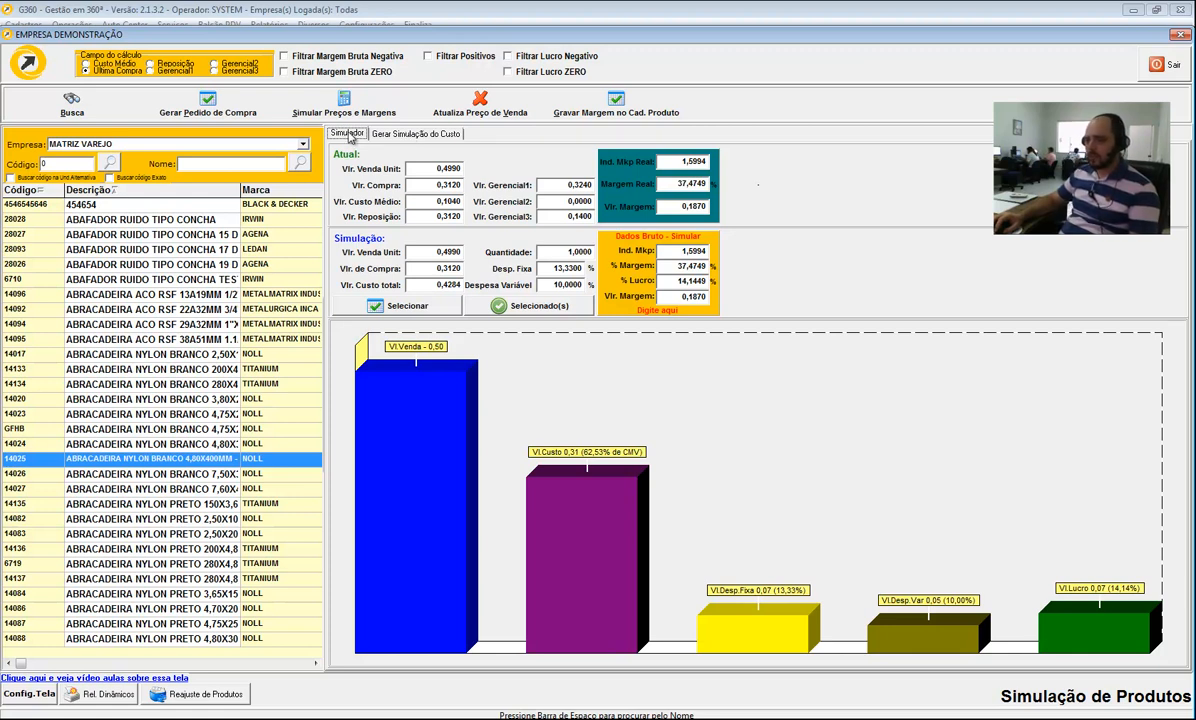
click(182, 477)
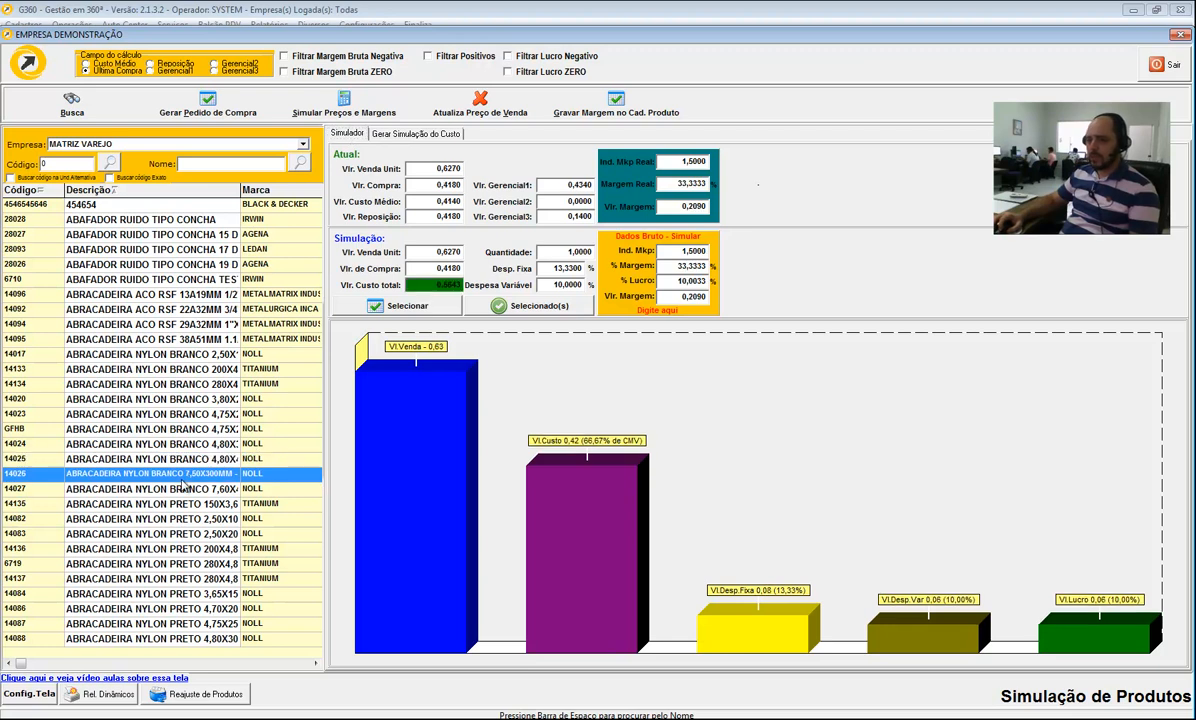
click(183, 518)
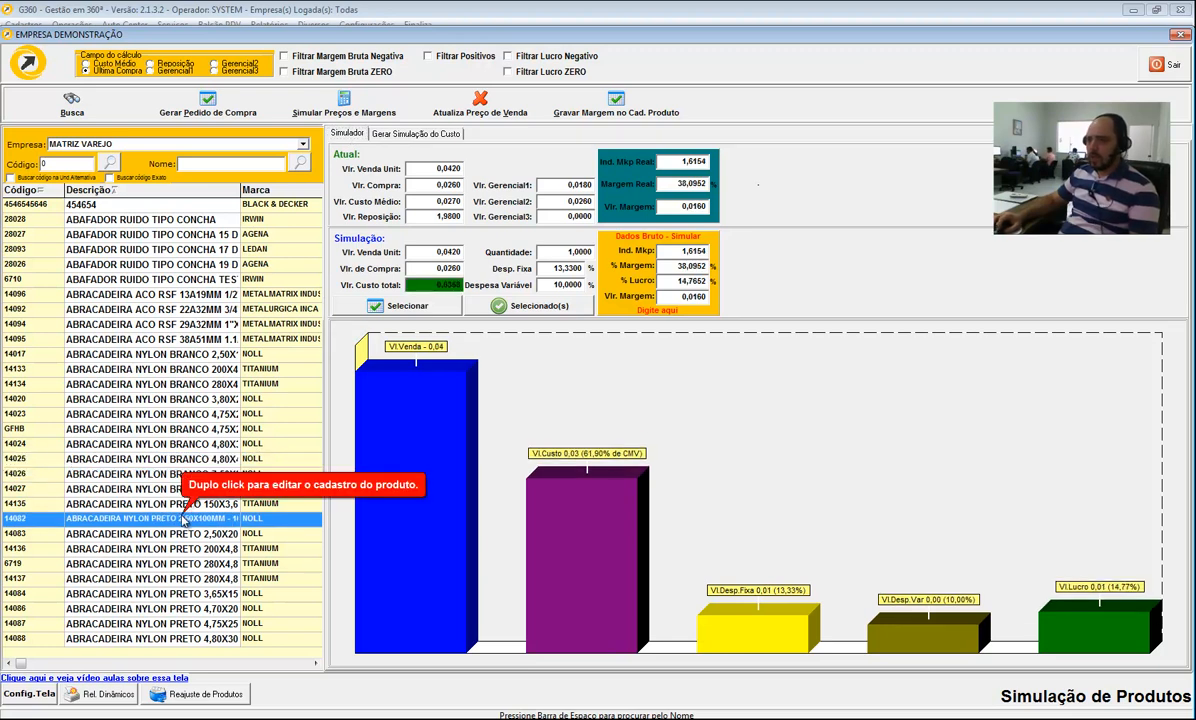
click(183, 398)
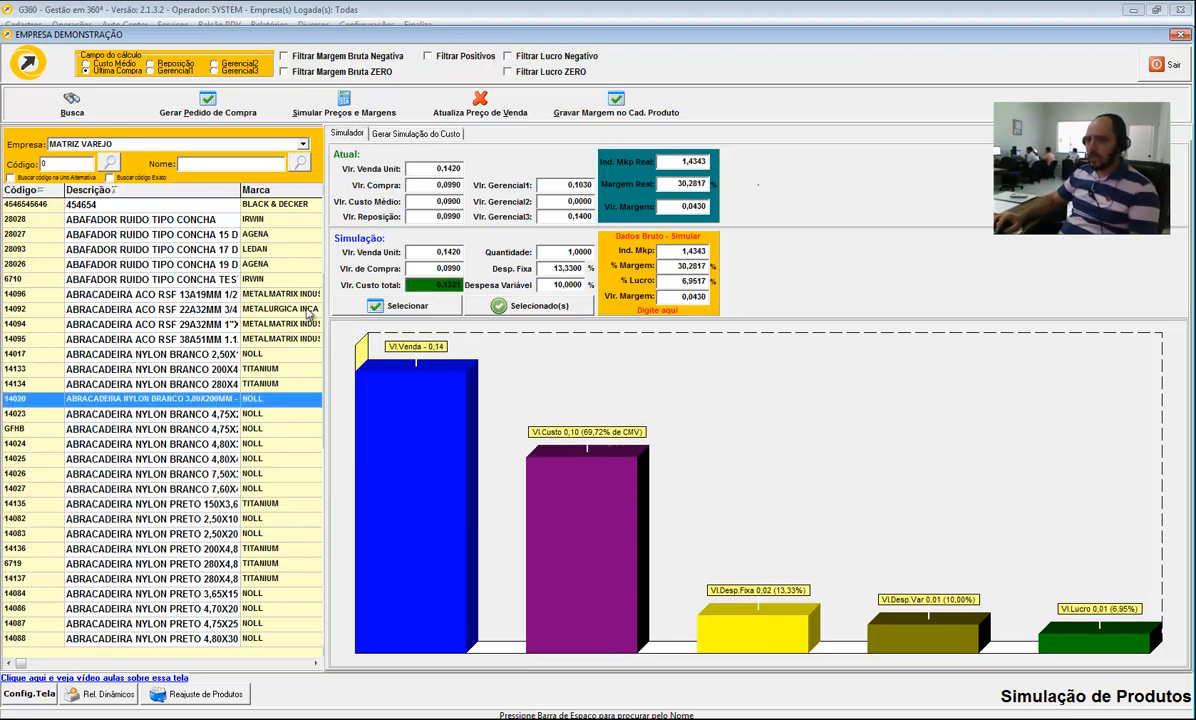
click(250, 324)
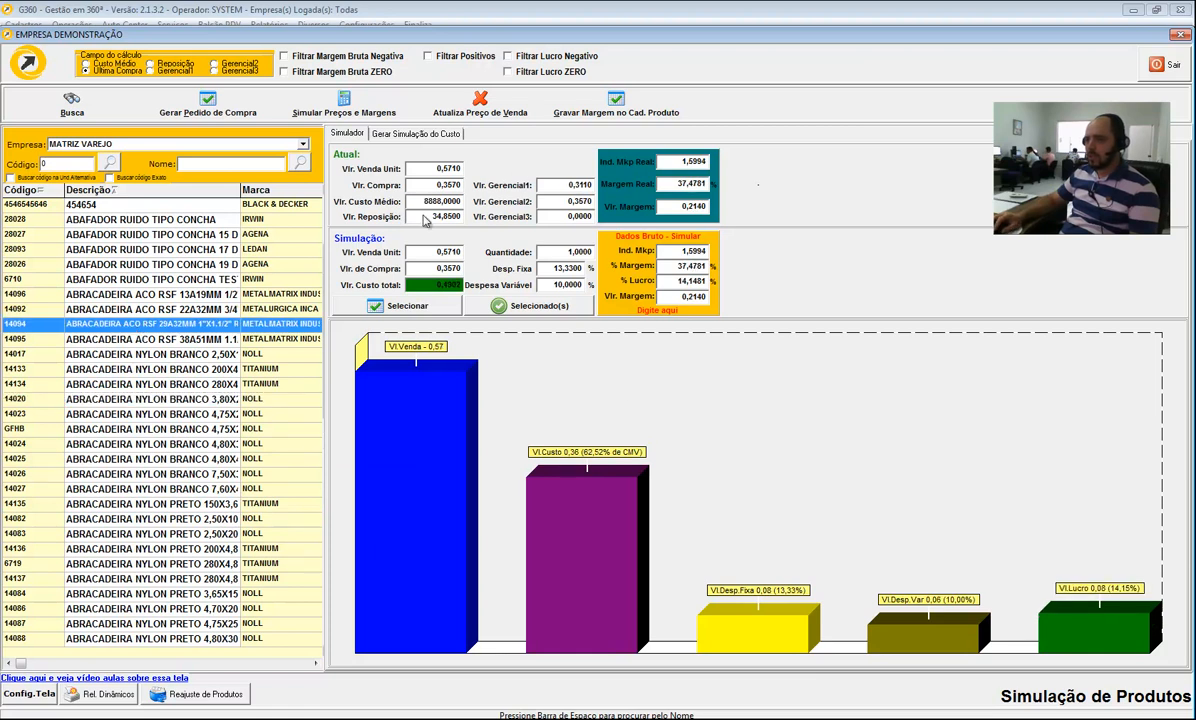
click(205, 473)
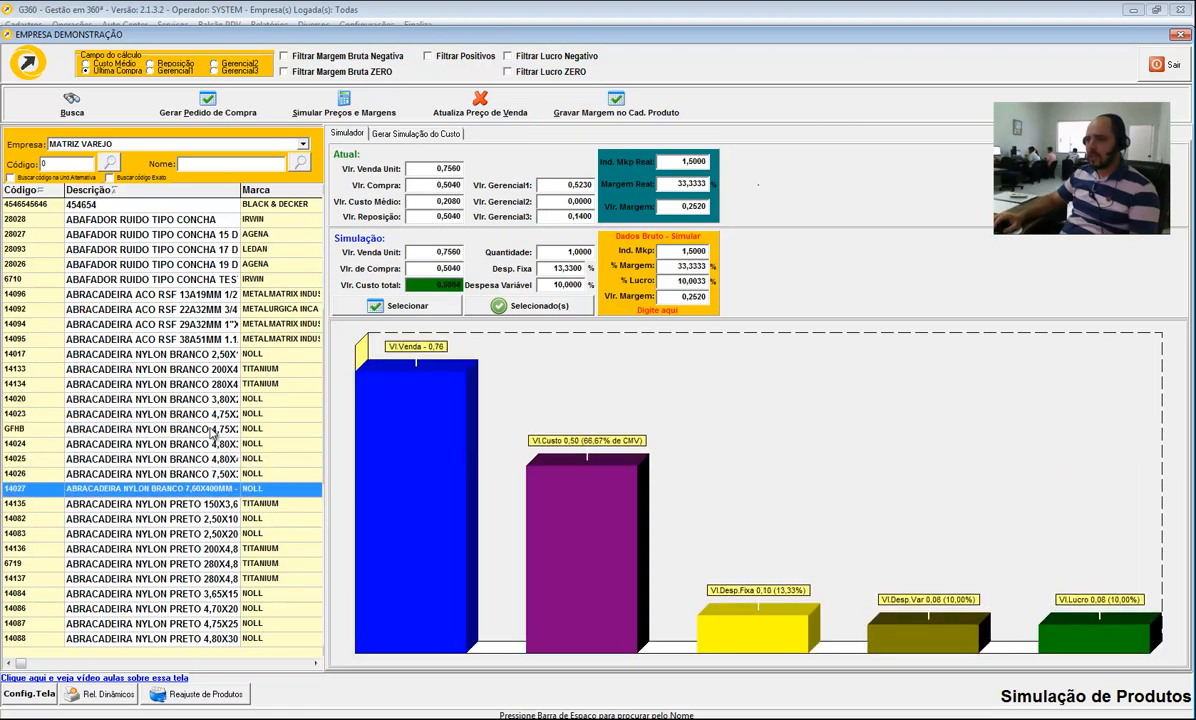
Select product 5750, ABRACADEIRA ROSCA SEM FIM 09 / 13, in the product list.
key(Down)
key(Down)
key(Down)
key(Down)
key(Down)
key(Down)
key(Down)
key(Down)
key(Down)
key(Down)
key(Down)
key(Down)
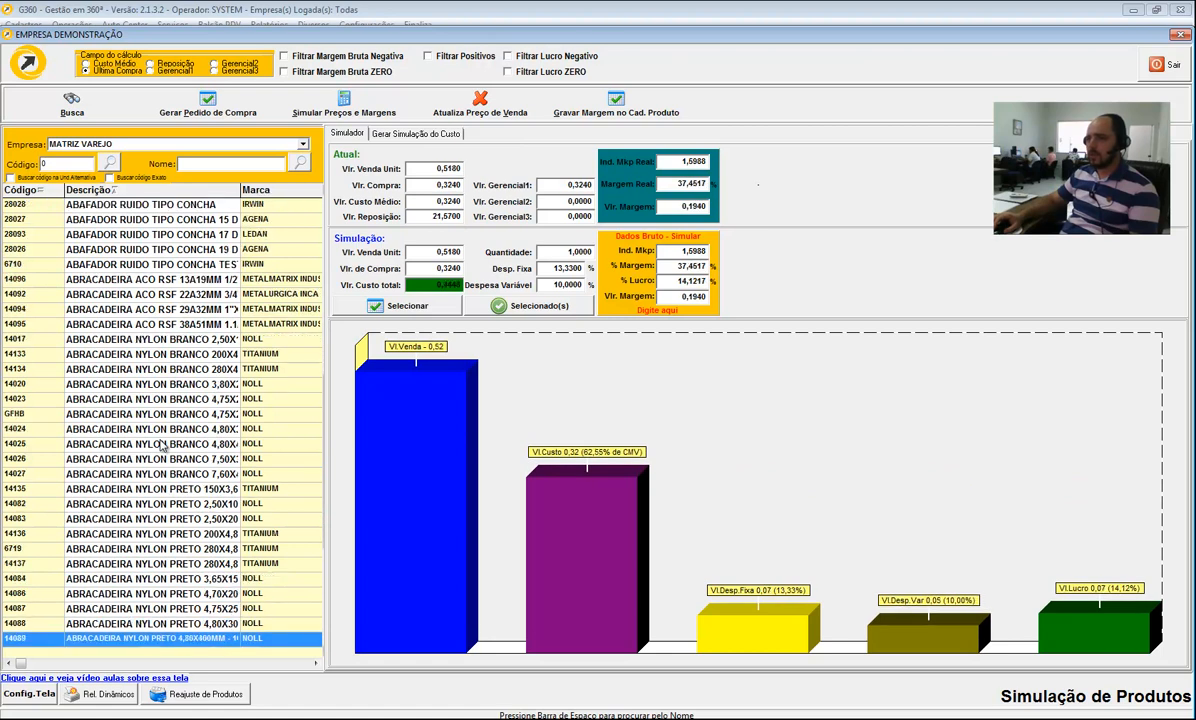
key(Down)
key(Down)
key(Down)
key(Down)
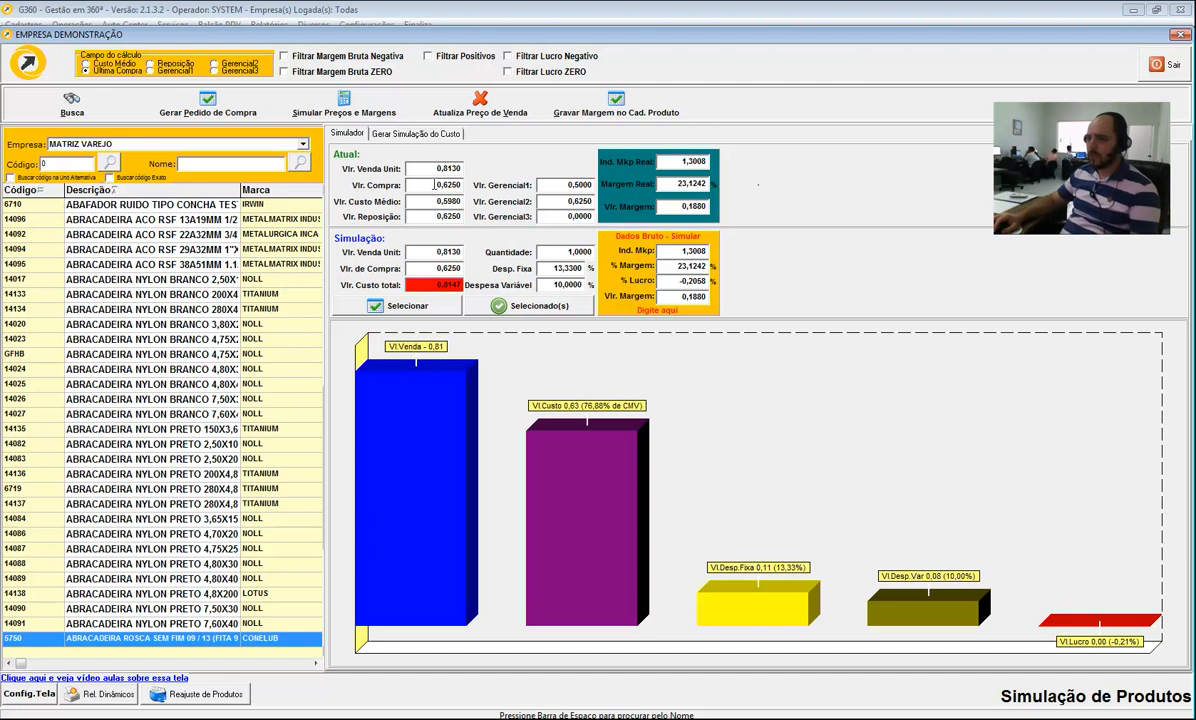
Examine the product's current average cost, purchase value, replacement value, real margin and real markup index.
click(428, 201)
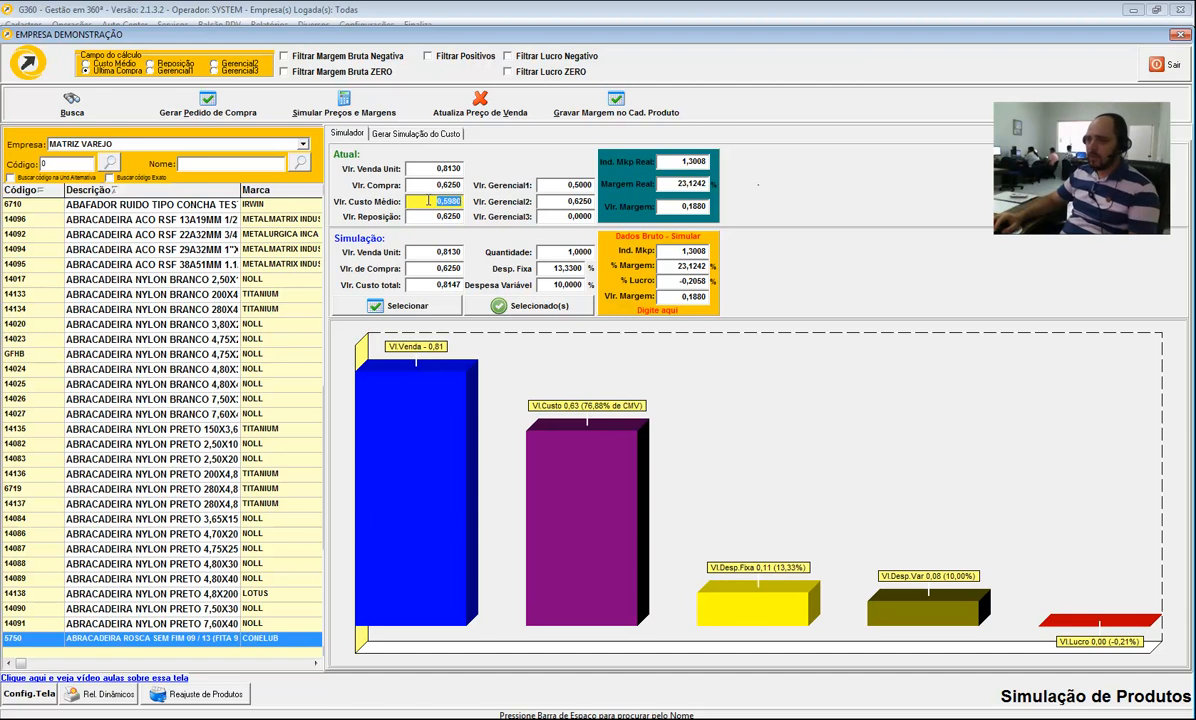
click(436, 185)
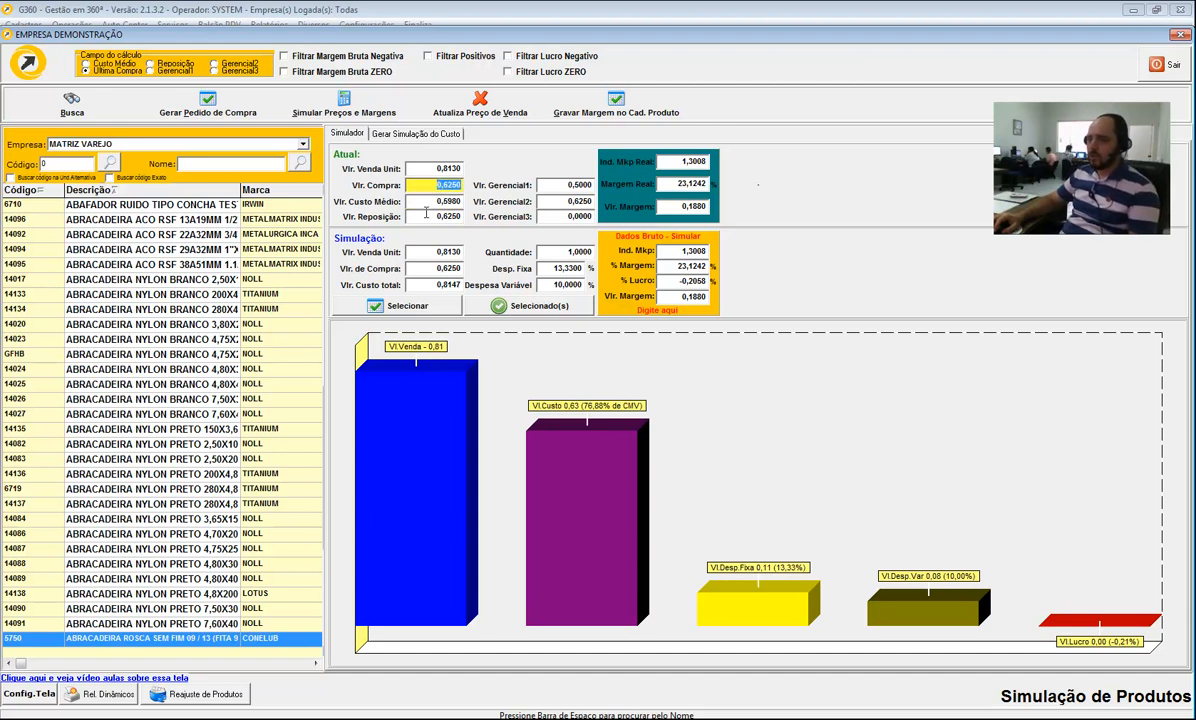
click(426, 216)
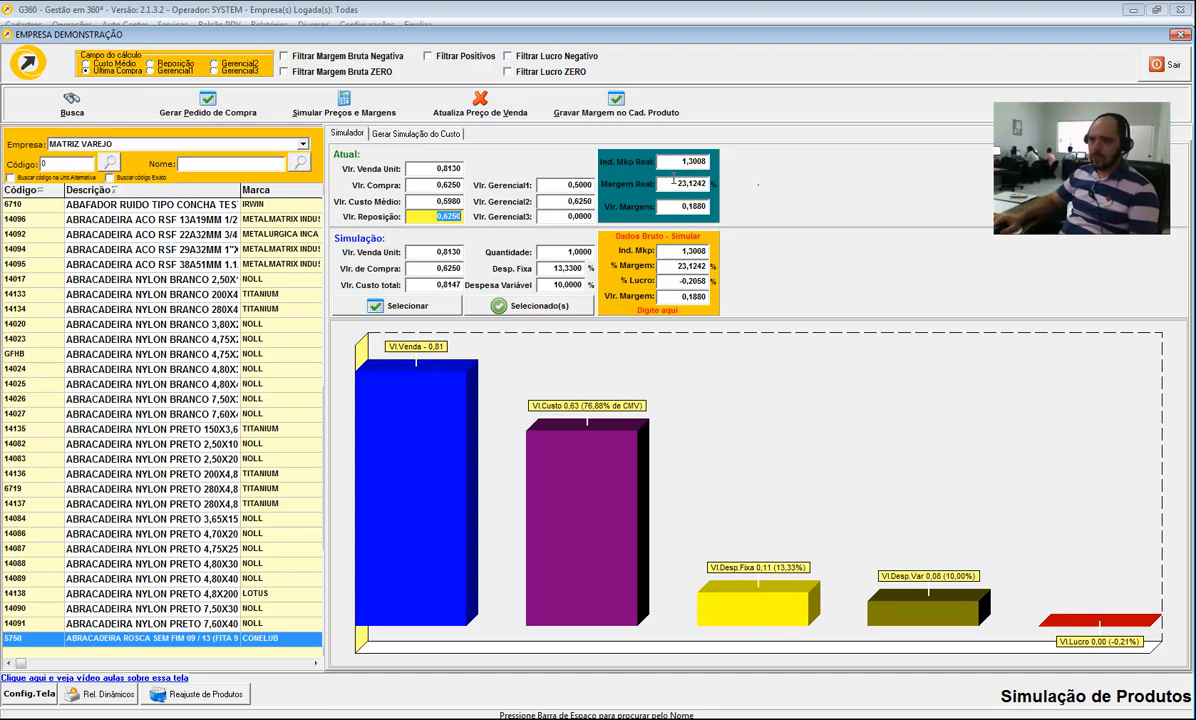
click(664, 184)
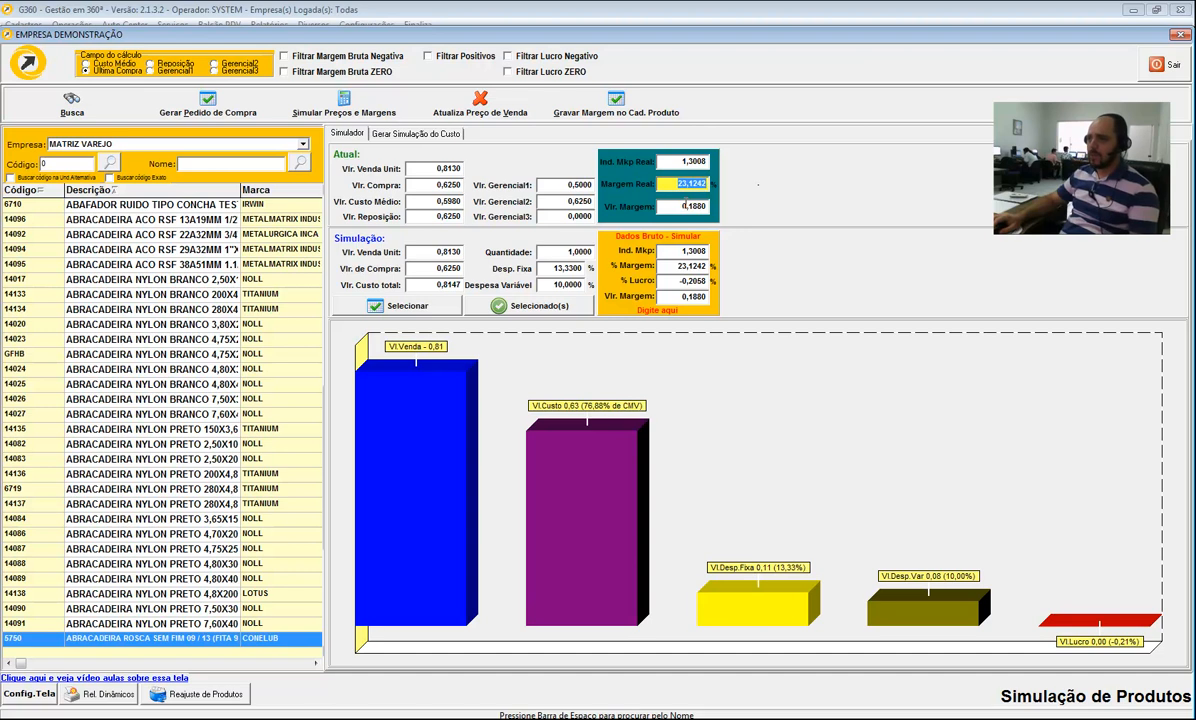
click(676, 163)
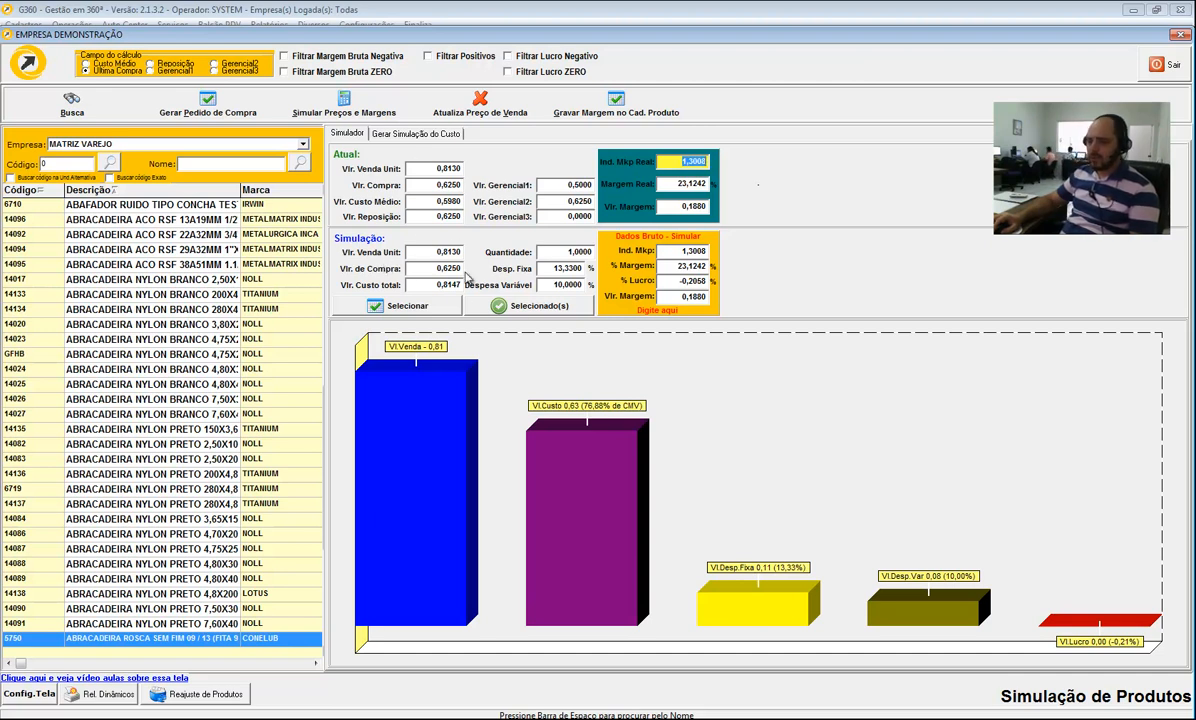
Set the simulated unit sale value of product 5750 to 0,9500.
click(441, 252)
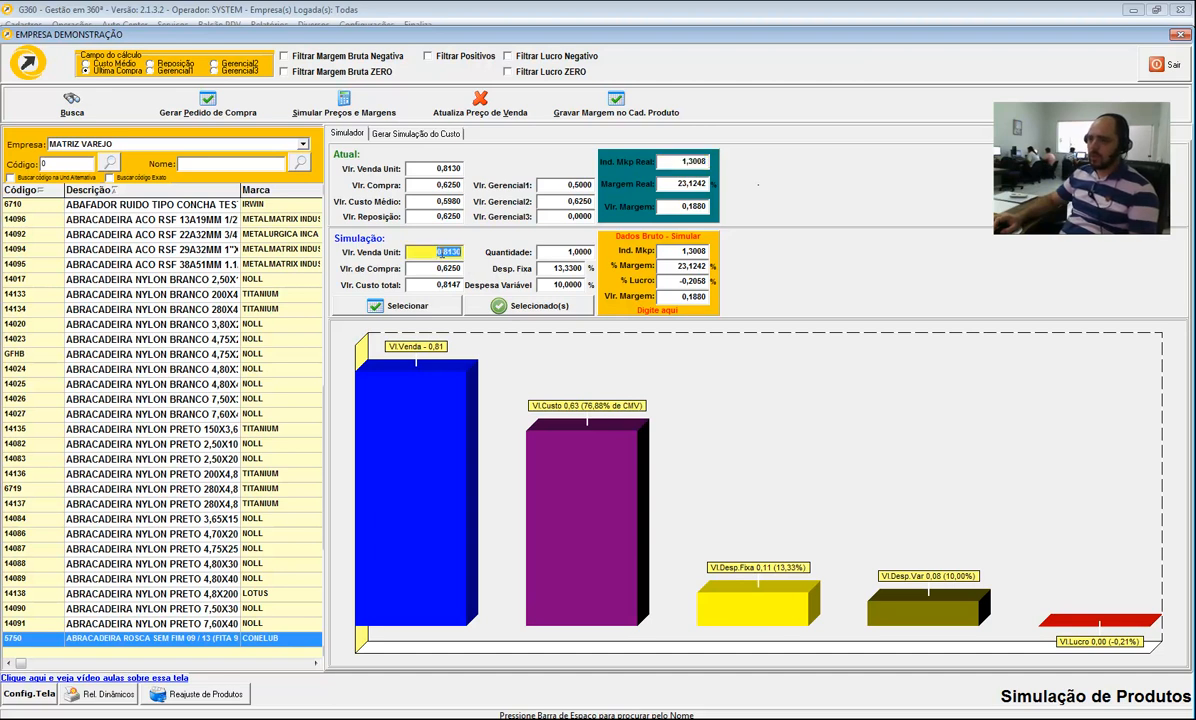
click(443, 253)
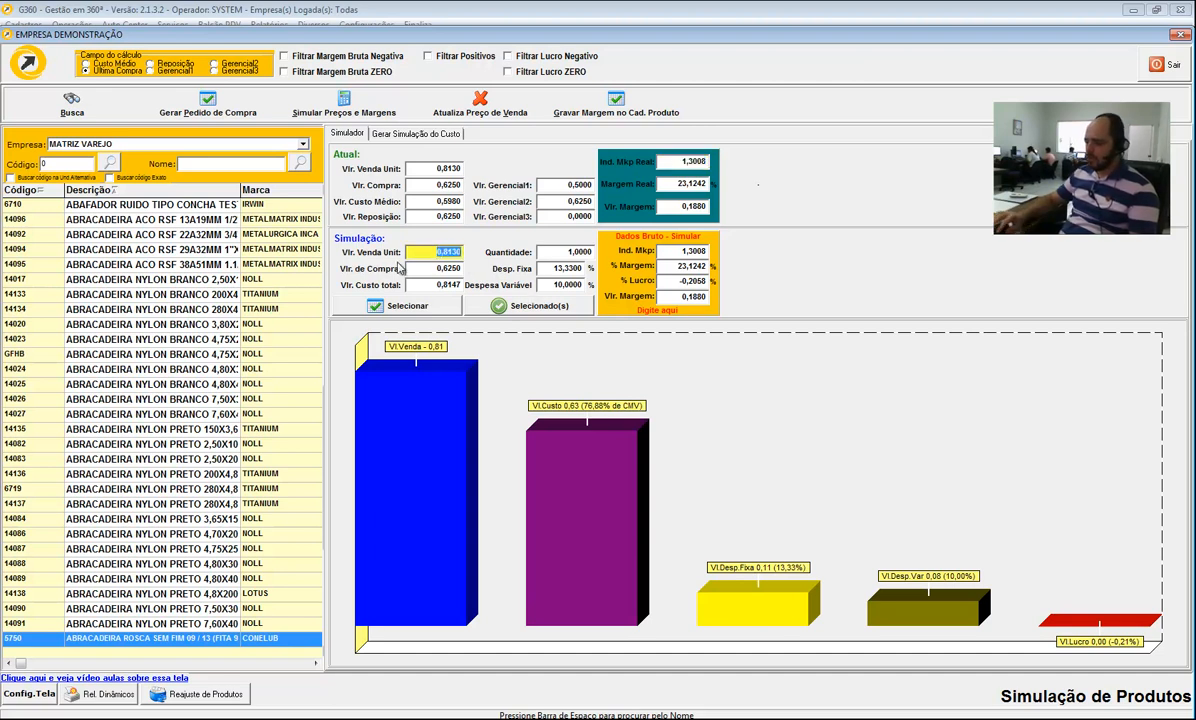
text(9500)
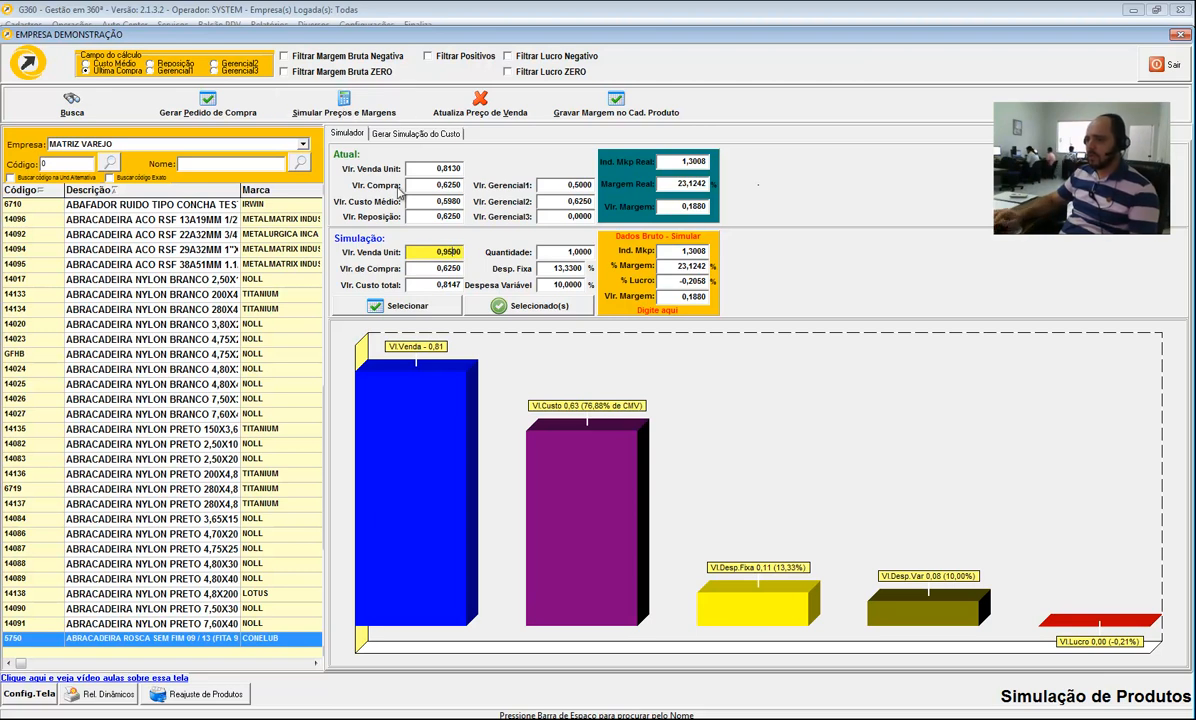
key(Return)
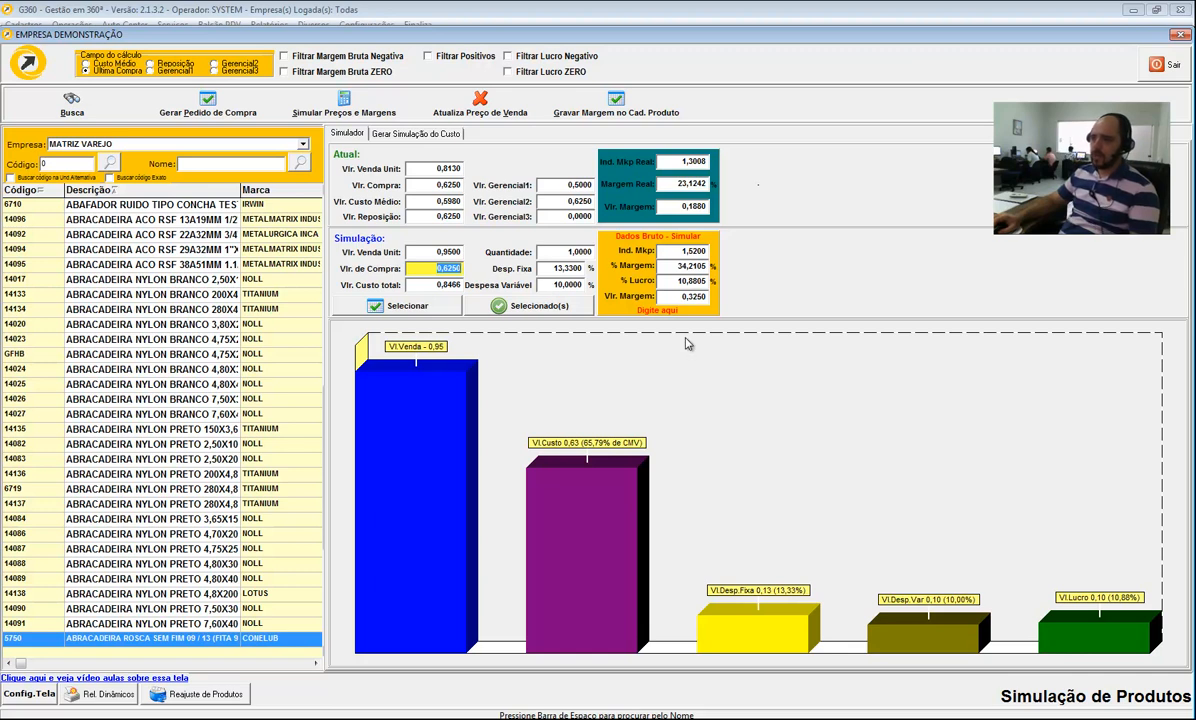
Set the simulated unit sale value to 0,8100 and the simulated purchase value to 0,5800.
key(shift+Tab)
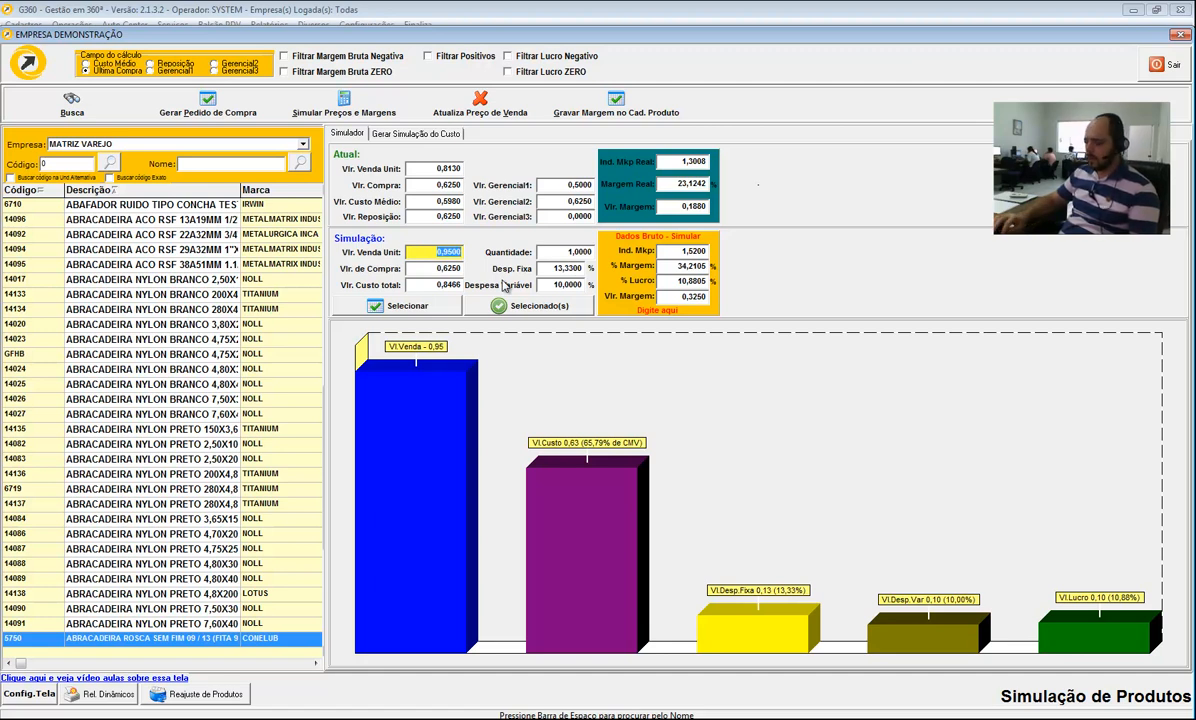
key(Left)
key(Right)
text(81)
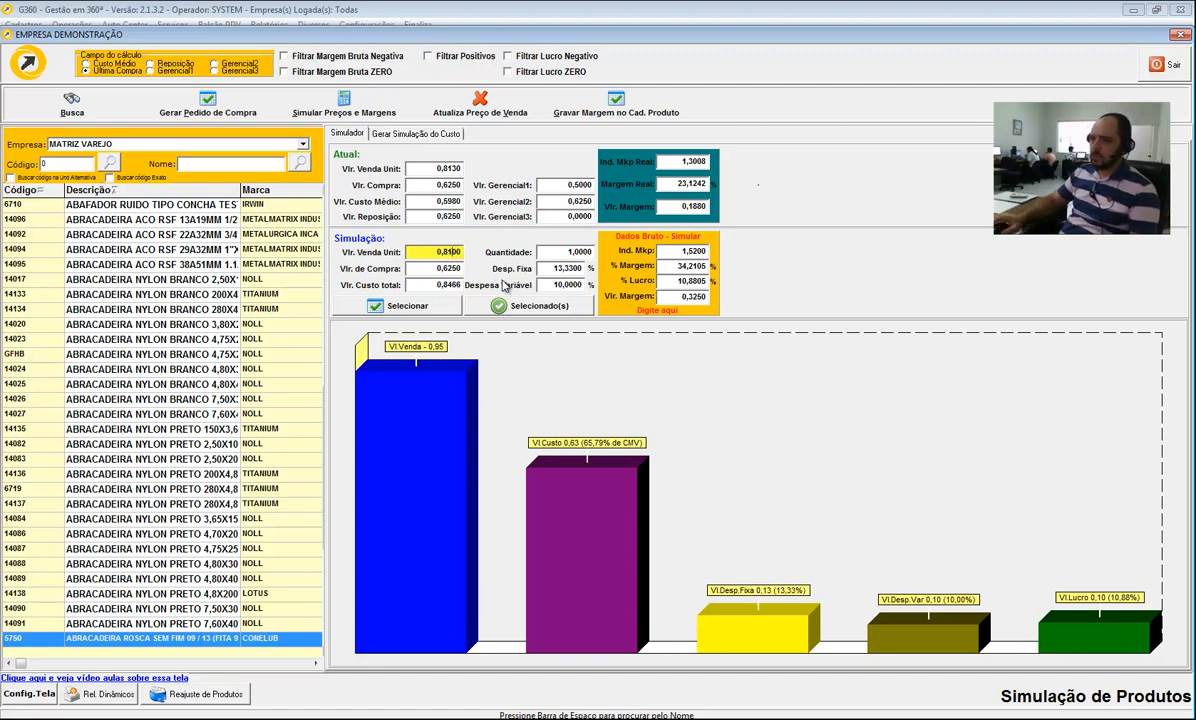
key(Tab)
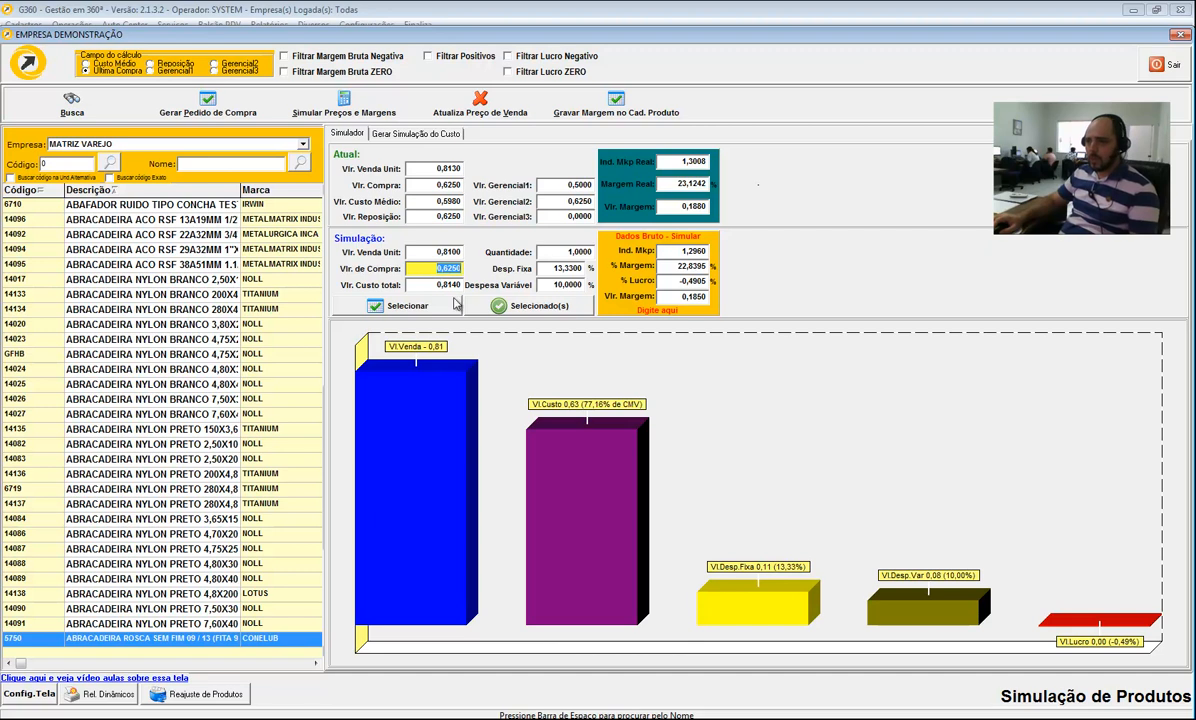
text(0,5850)
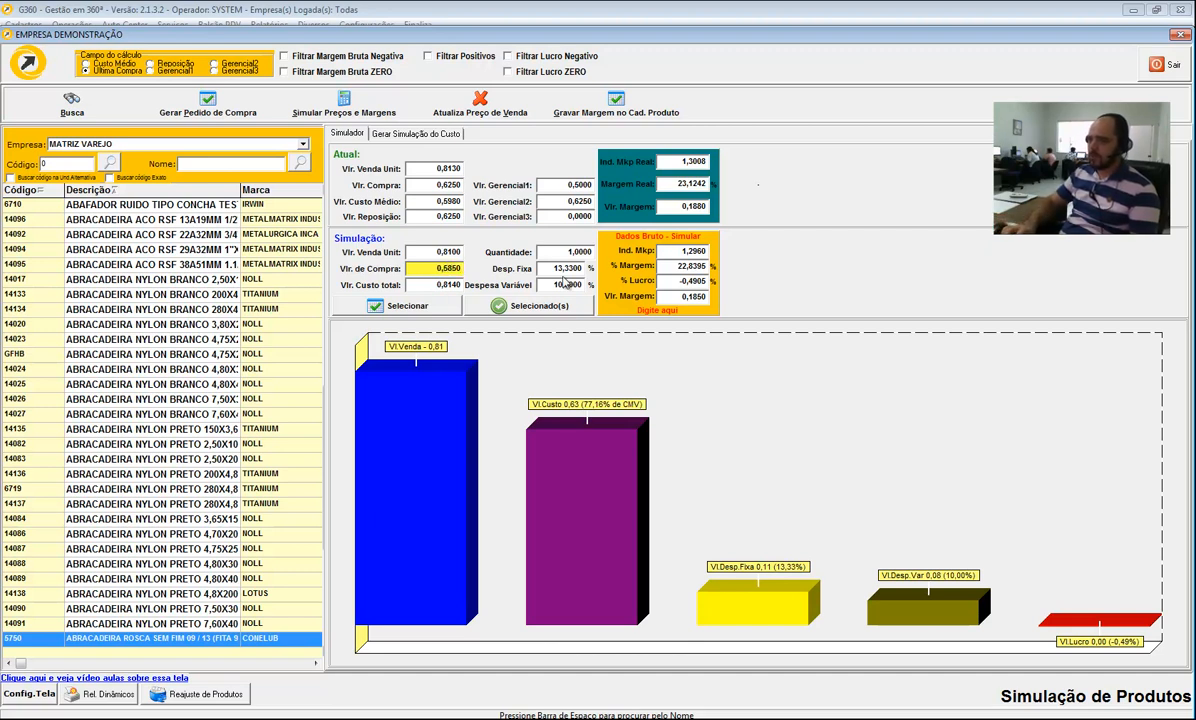
key(Return)
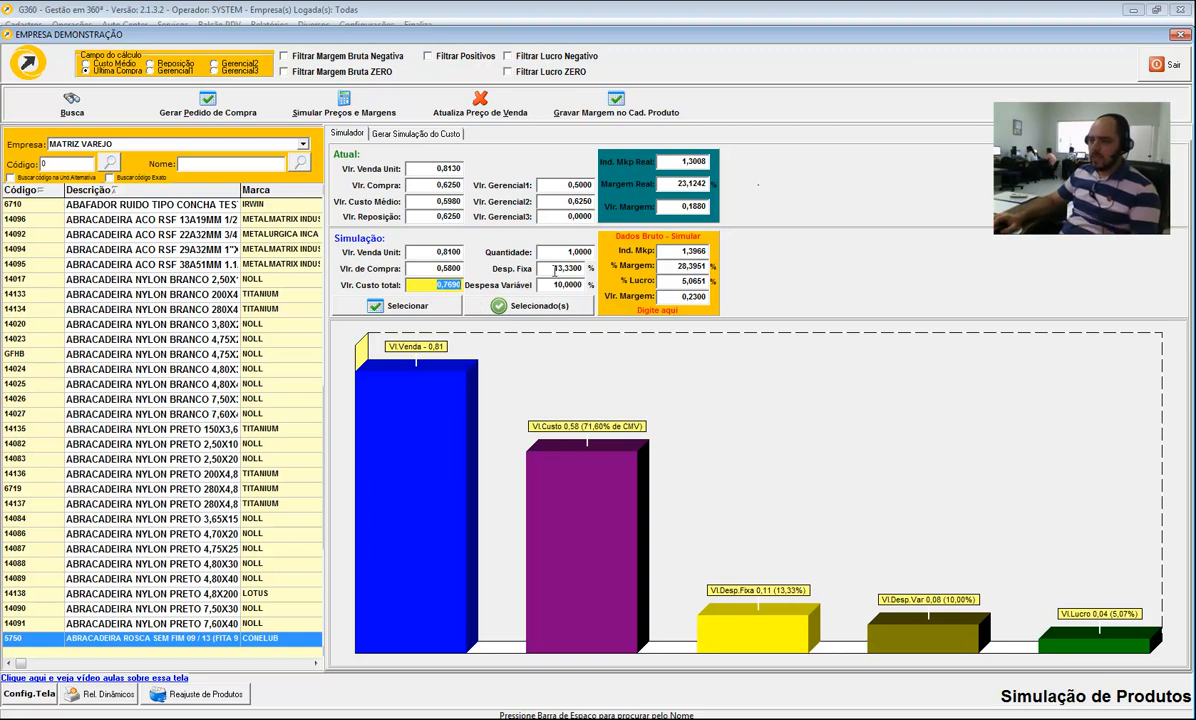
Set the simulation's fixed expense (Desp. Fixa) to 12%.
mouse_move(556, 270)
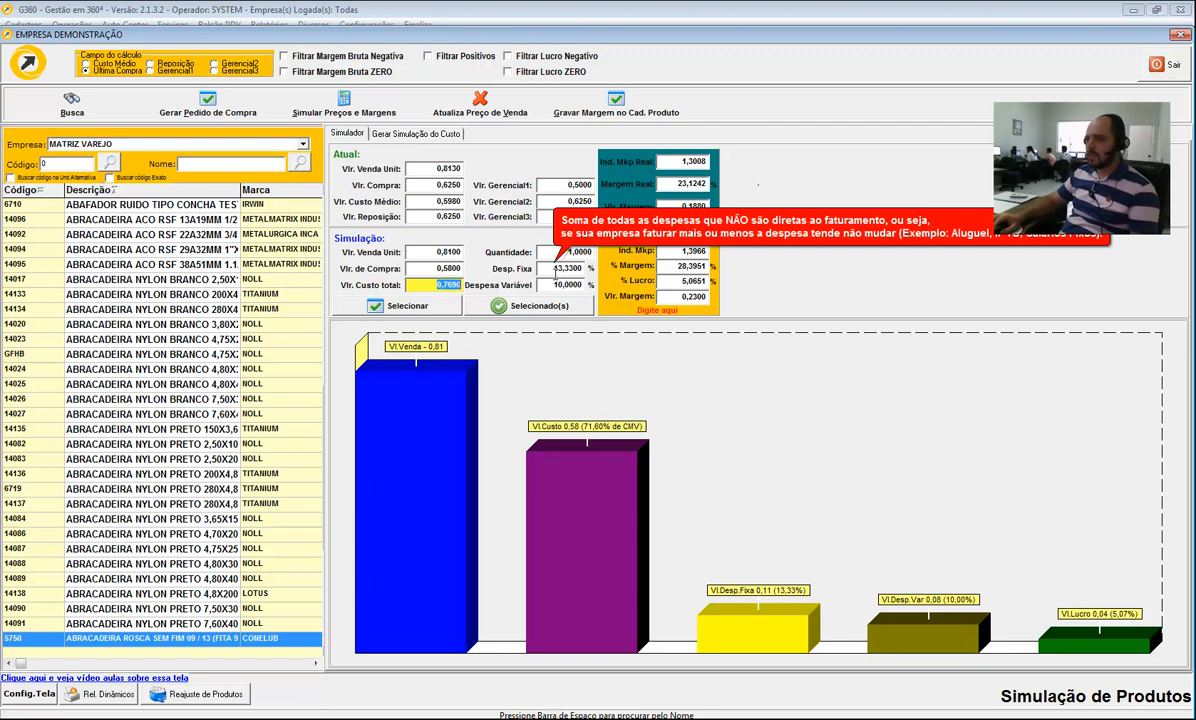
click(562, 268)
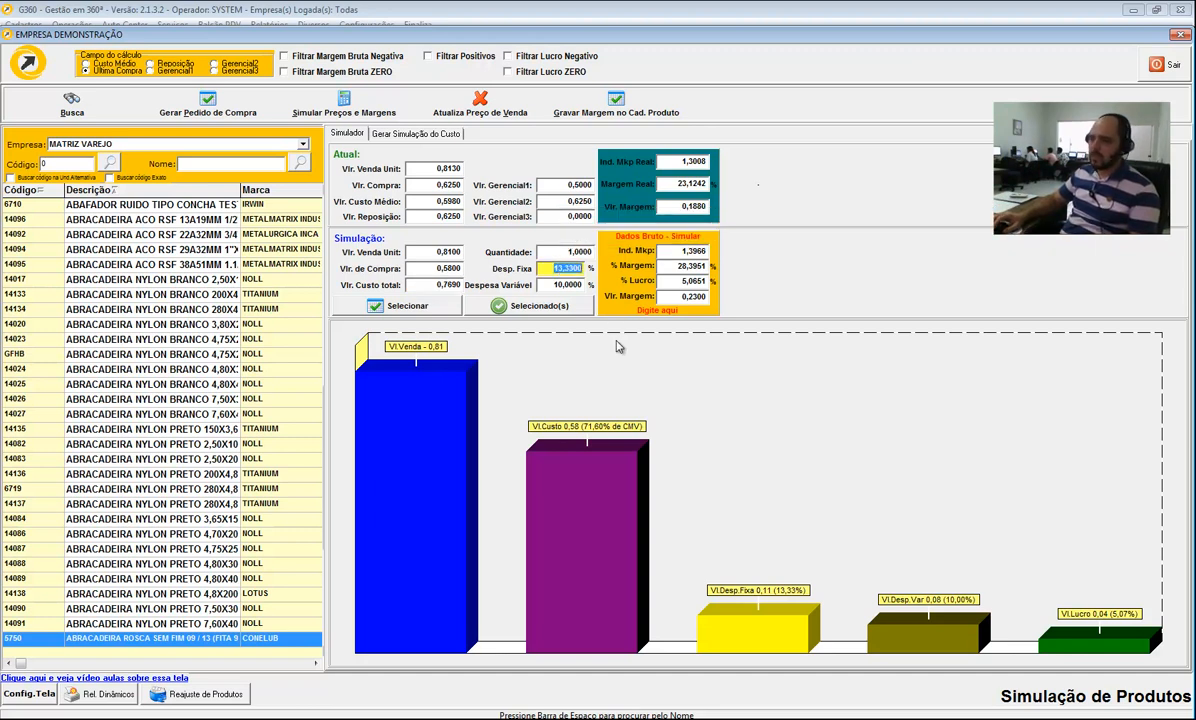
text(12)
key(Return)
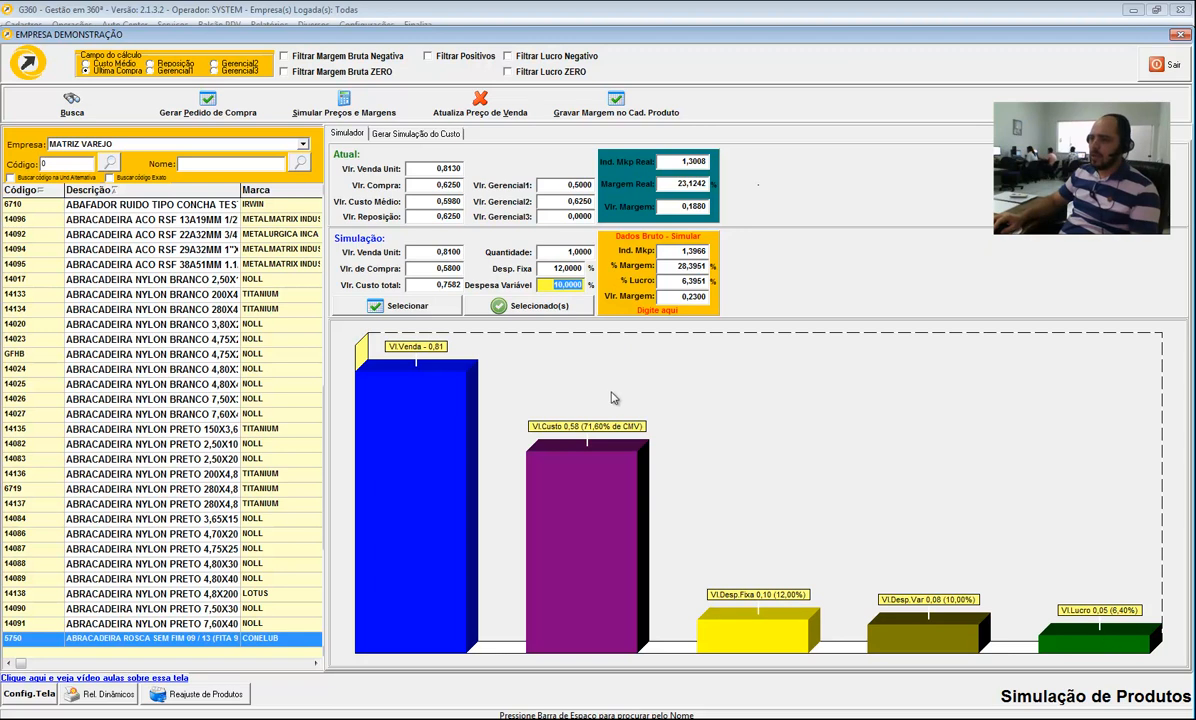
Set the simulated purchase value of product 5750 to 0,6000.
click(441, 269)
text(0,6)
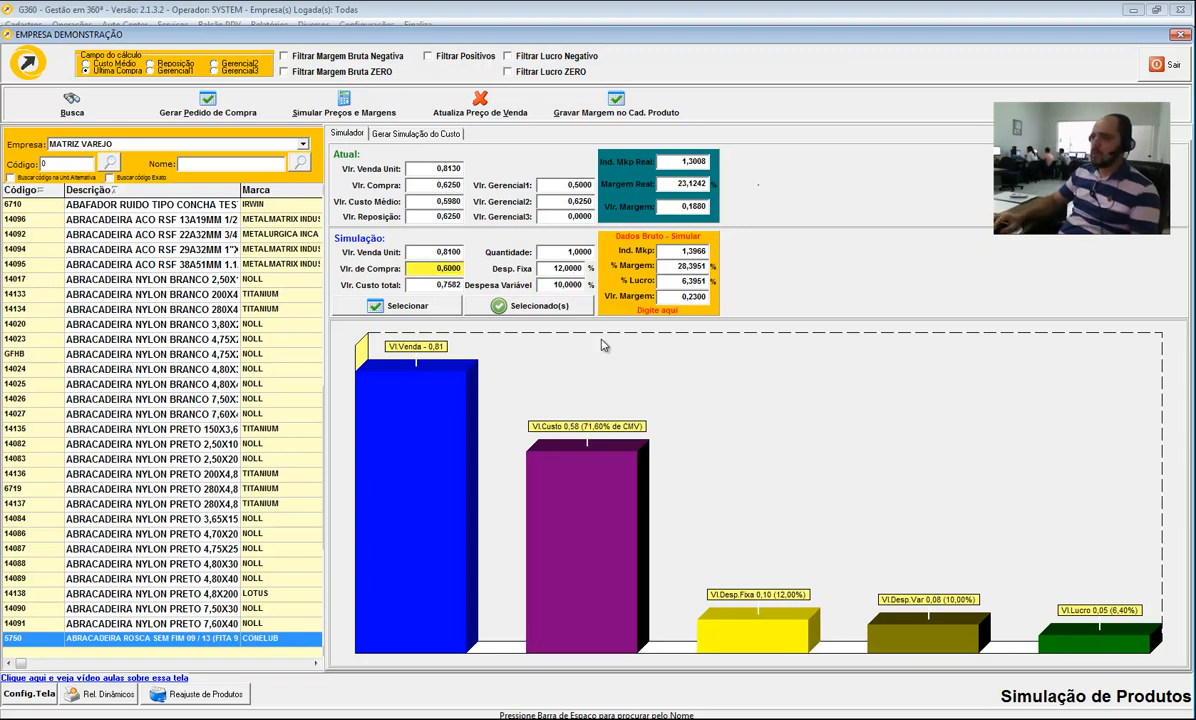
key(Tab)
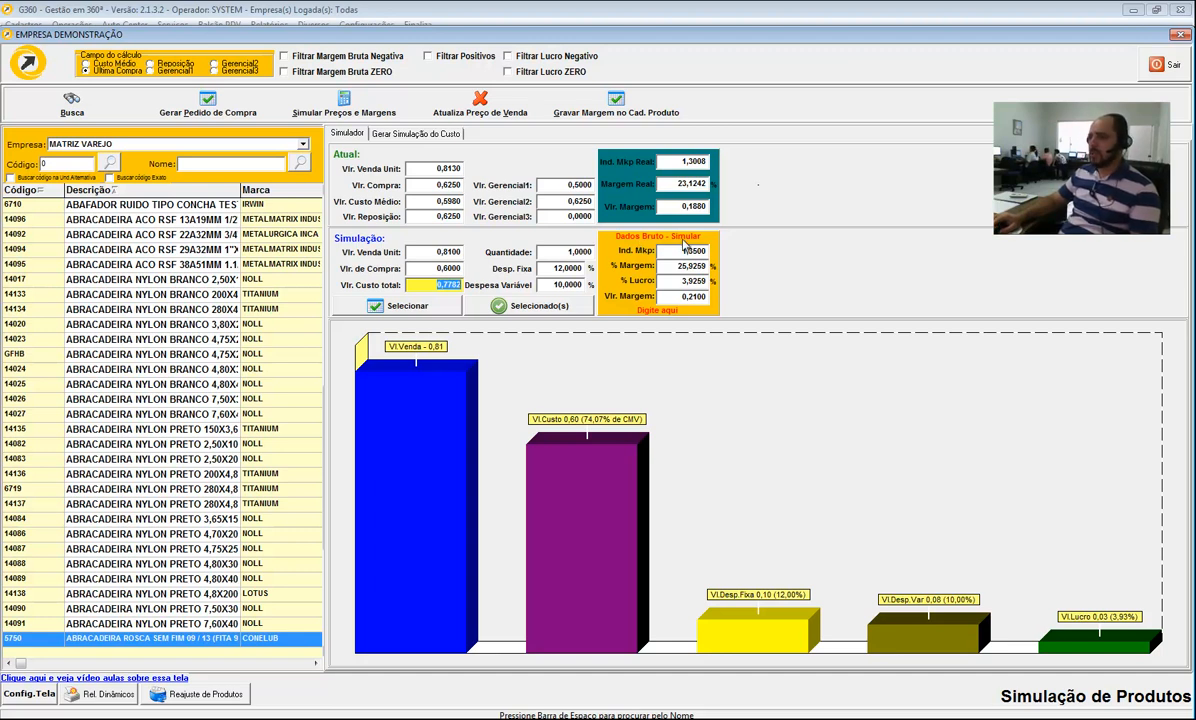
Set the simulated profit percentage (% Lucro) to 10,0036.
click(667, 283)
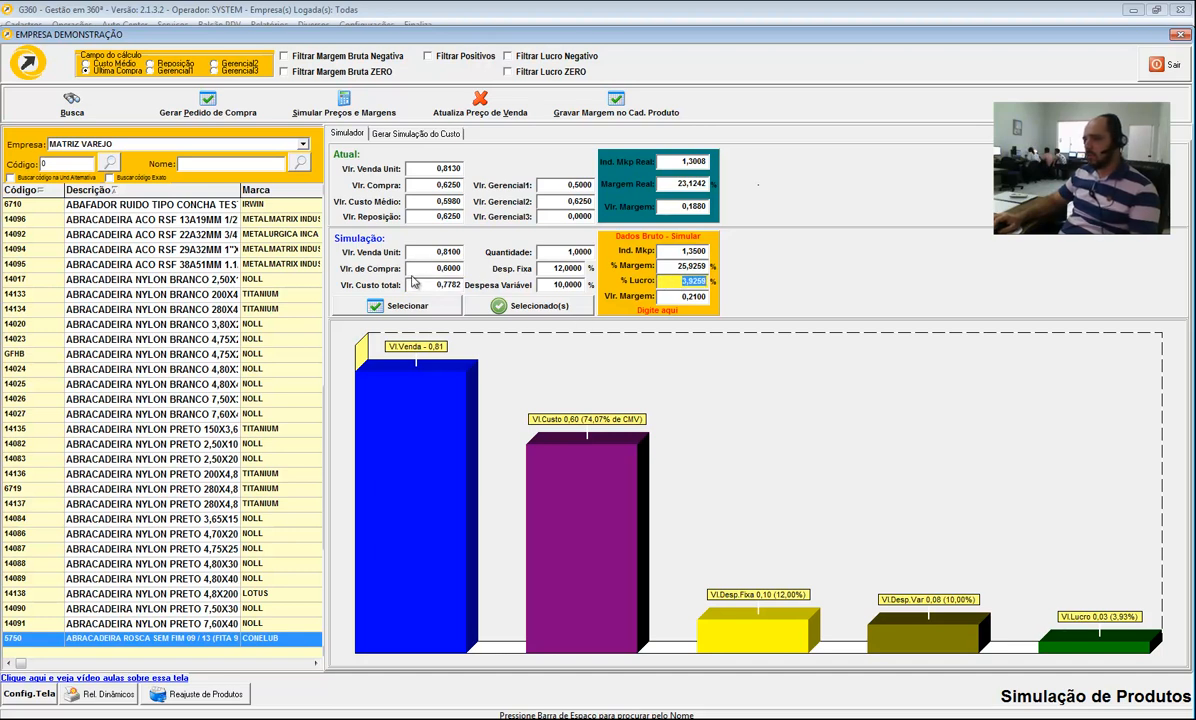
text(10,0036)
key(Tab)
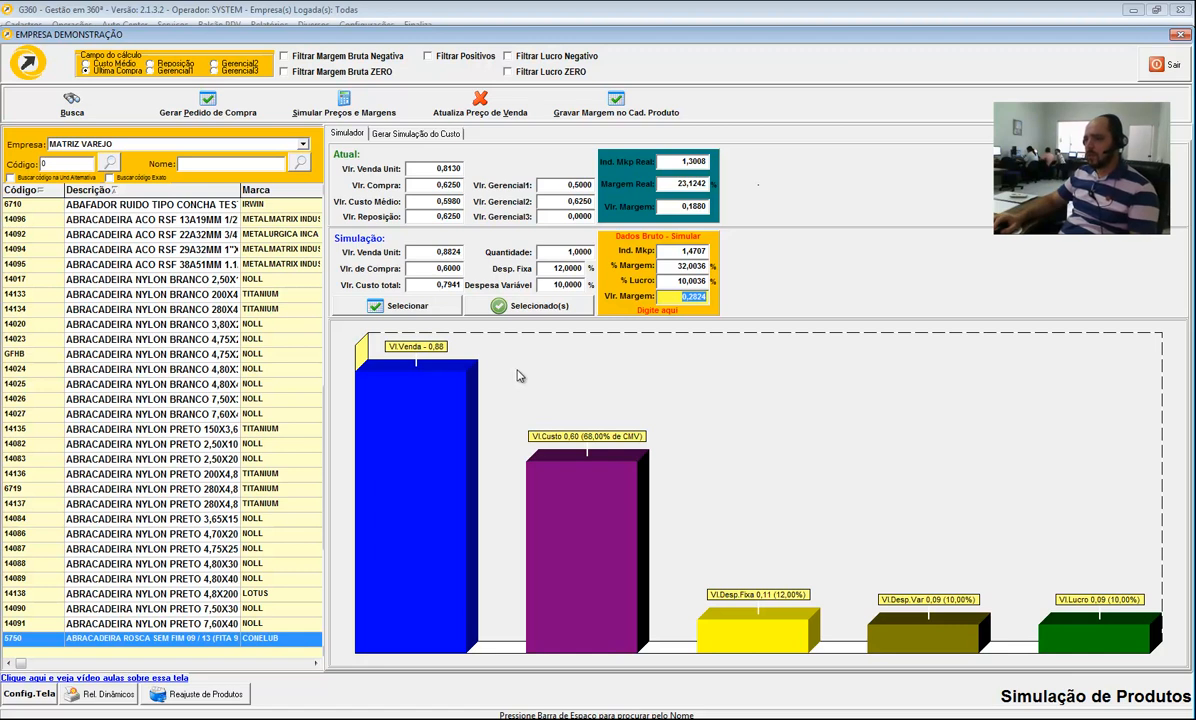
Examine the simulated markup index, margin percentage and profit percentage of product 5750.
click(677, 251)
click(670, 265)
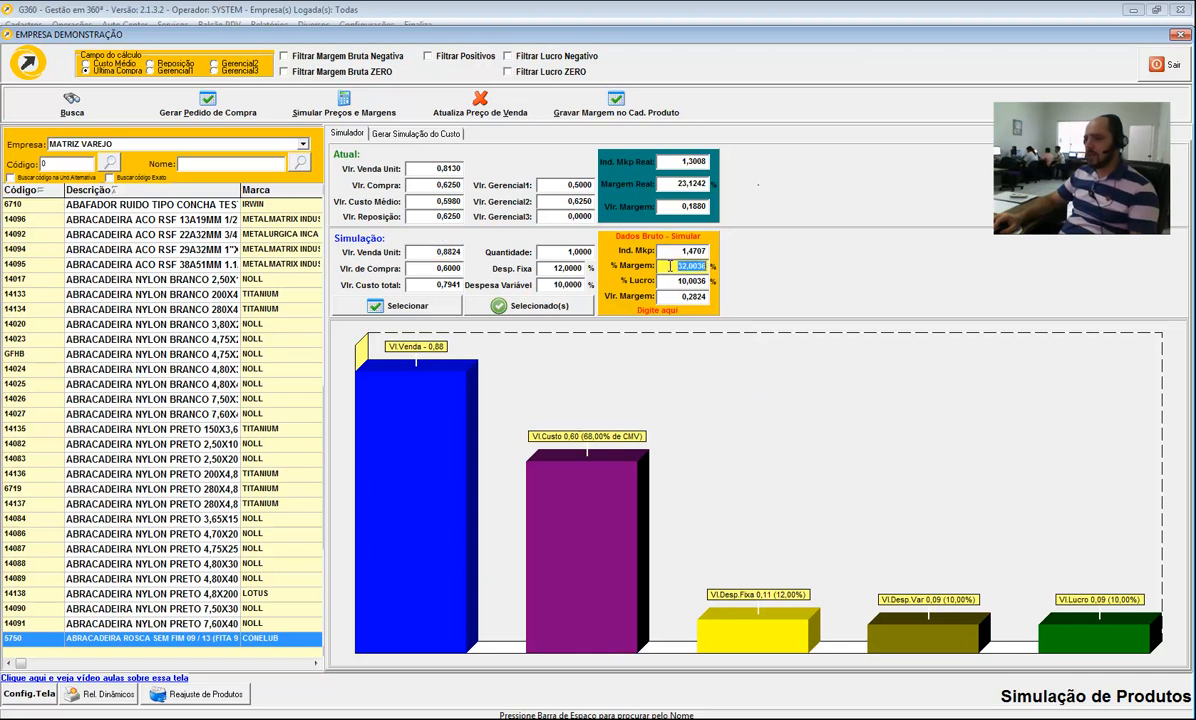
click(673, 281)
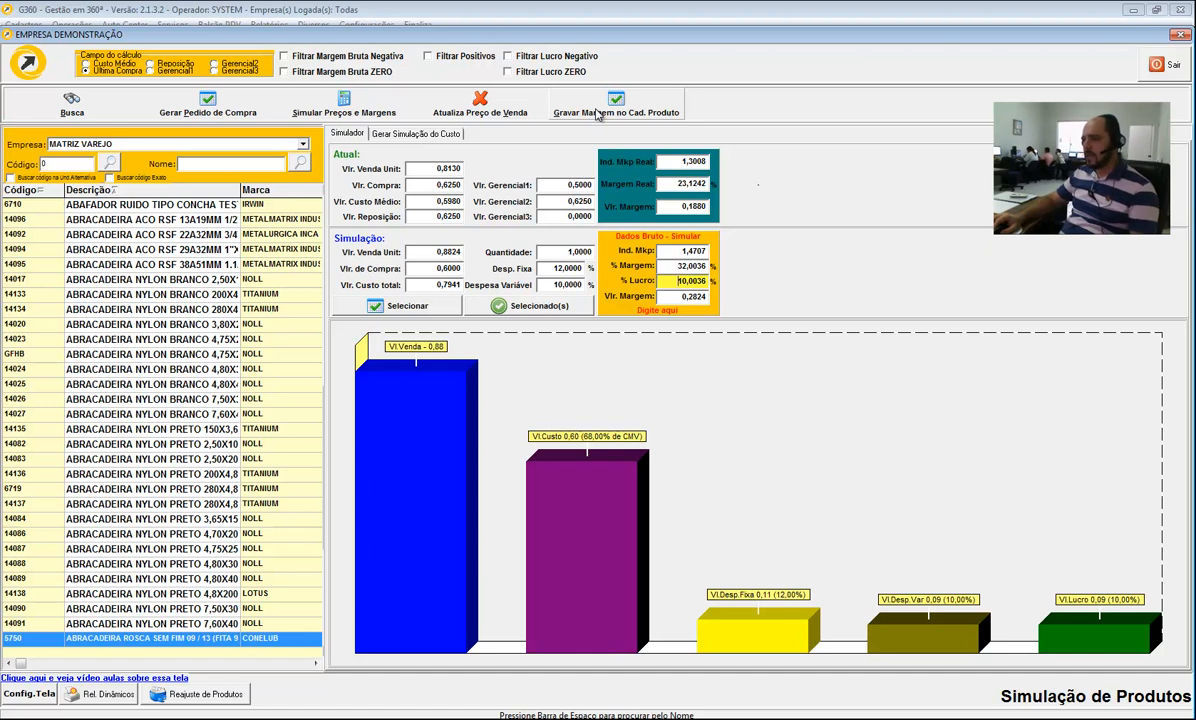
drag(705, 266, 683, 257)
double_click(683, 251)
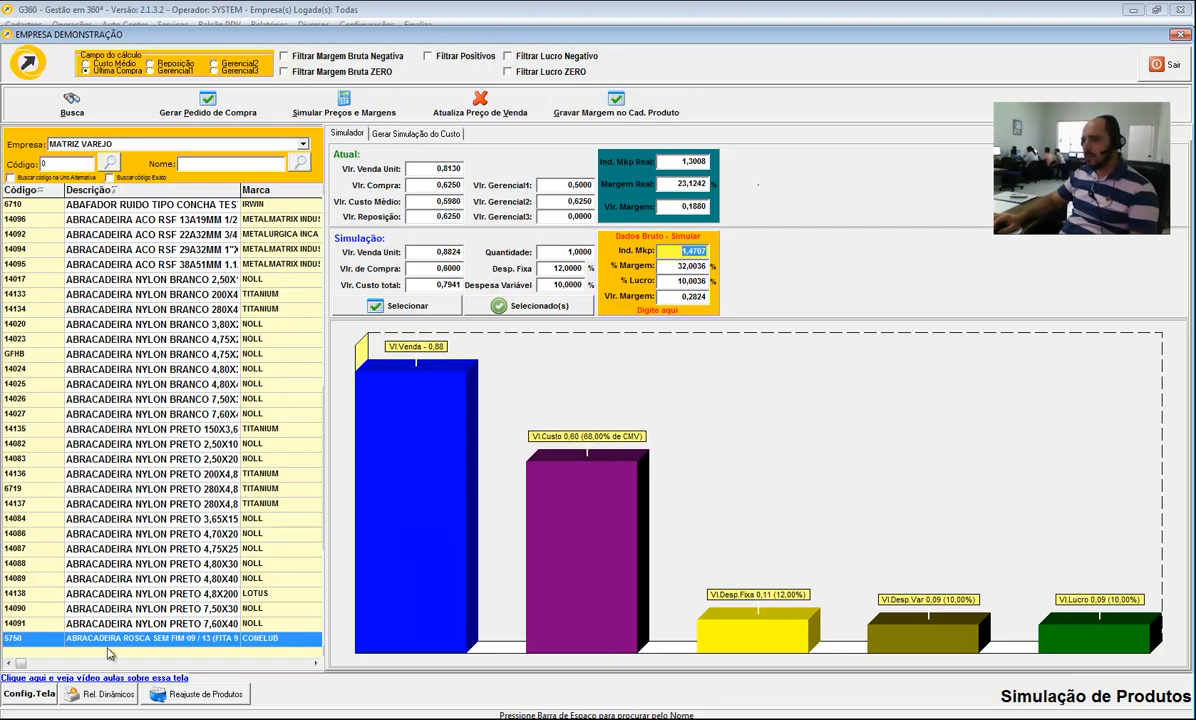
click(672, 265)
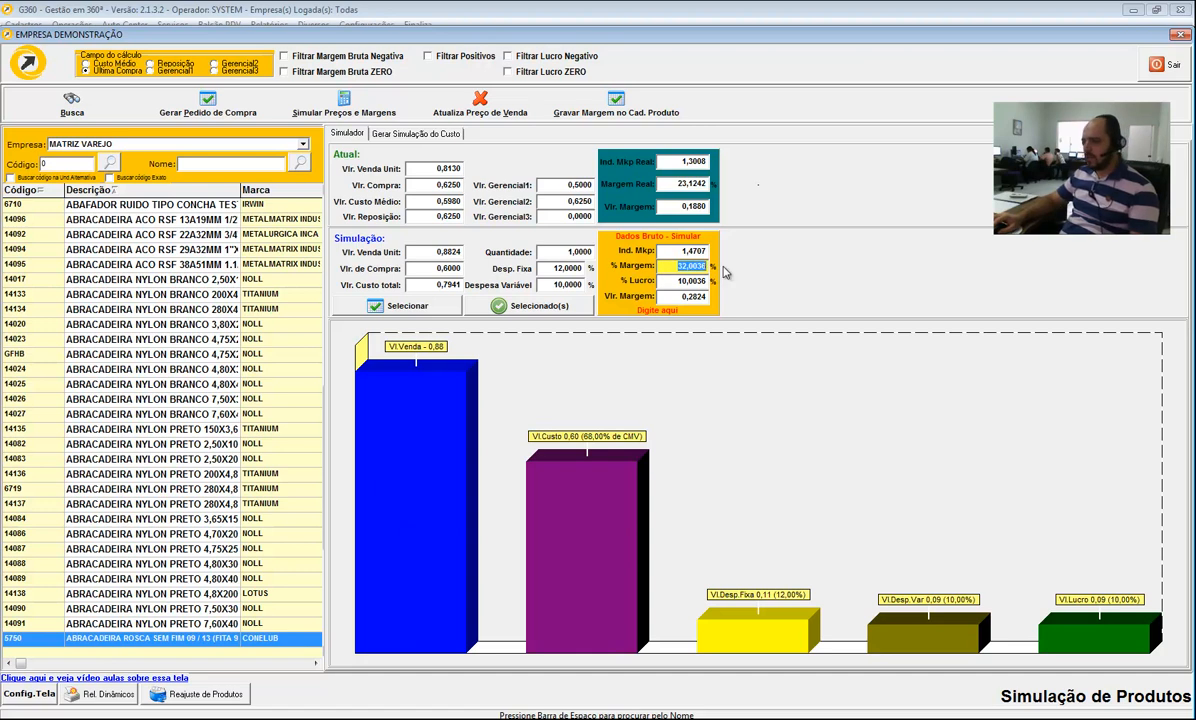
click(680, 250)
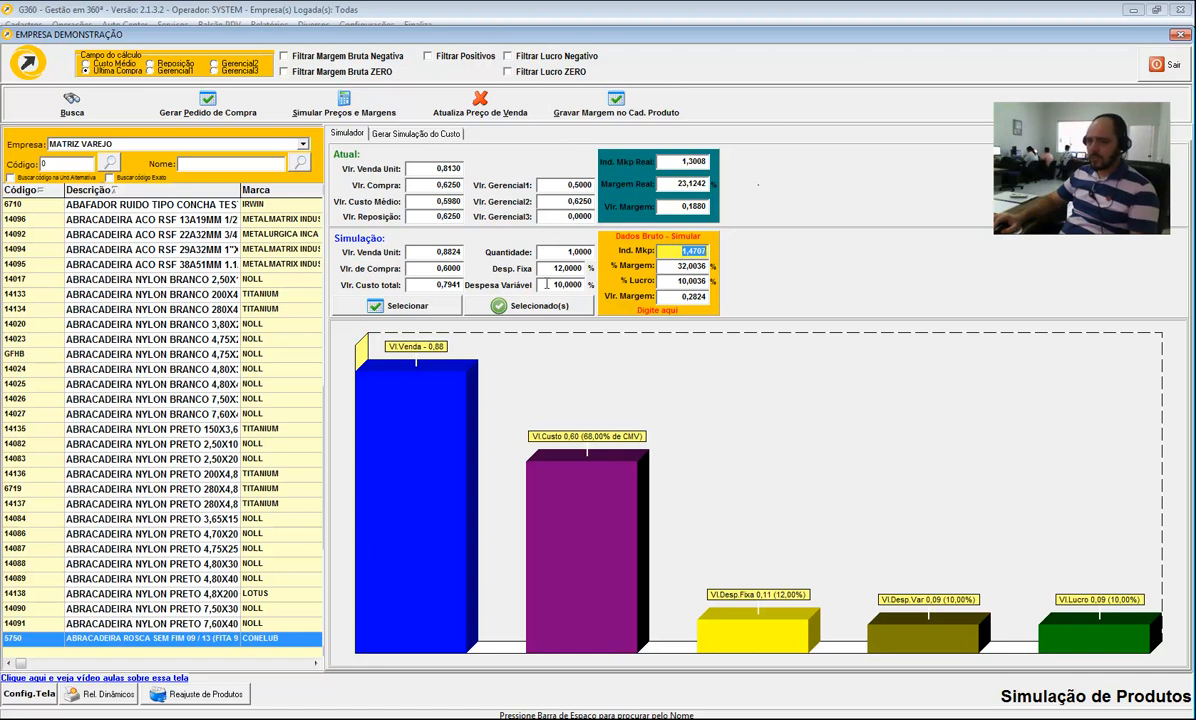
Browse the product list from 14091 down to 6685 and back up to 14138, comparing each product's price, cost, expense and profit chart.
click(214, 624)
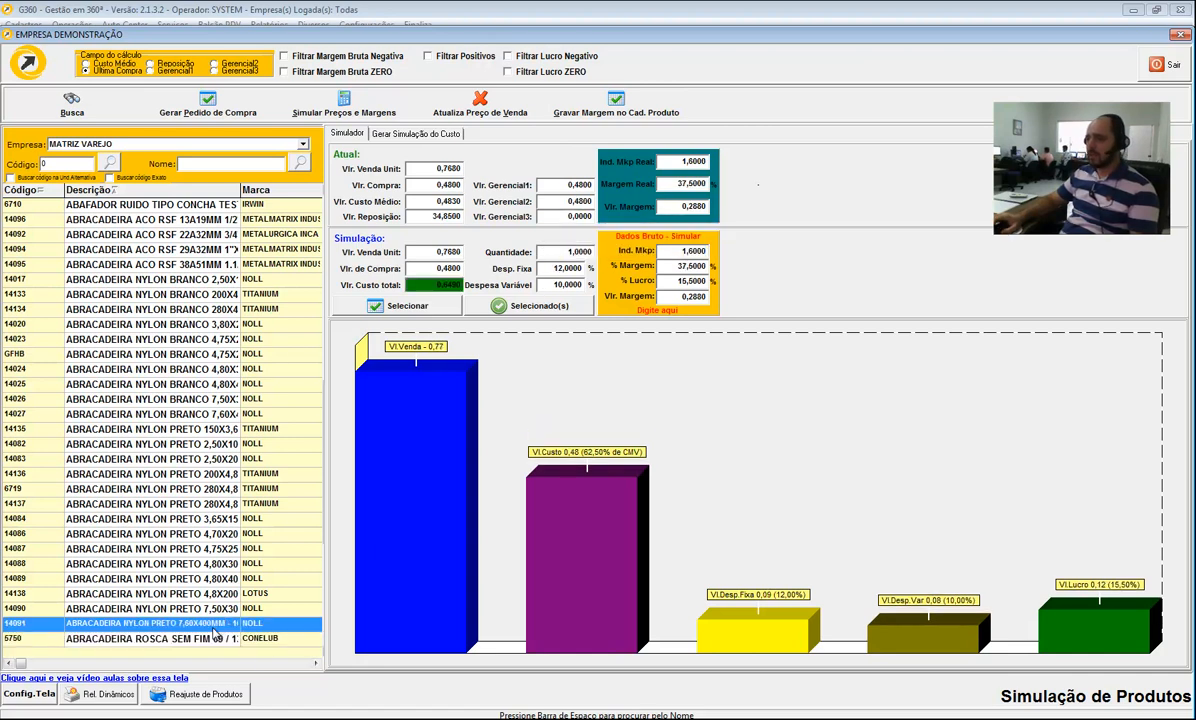
key(Down)
key(Down)
key(Down)
key(Down)
key(Down)
key(Down)
key(Down)
key(Down)
key(Down)
key(Down)
key(Down)
key(Down)
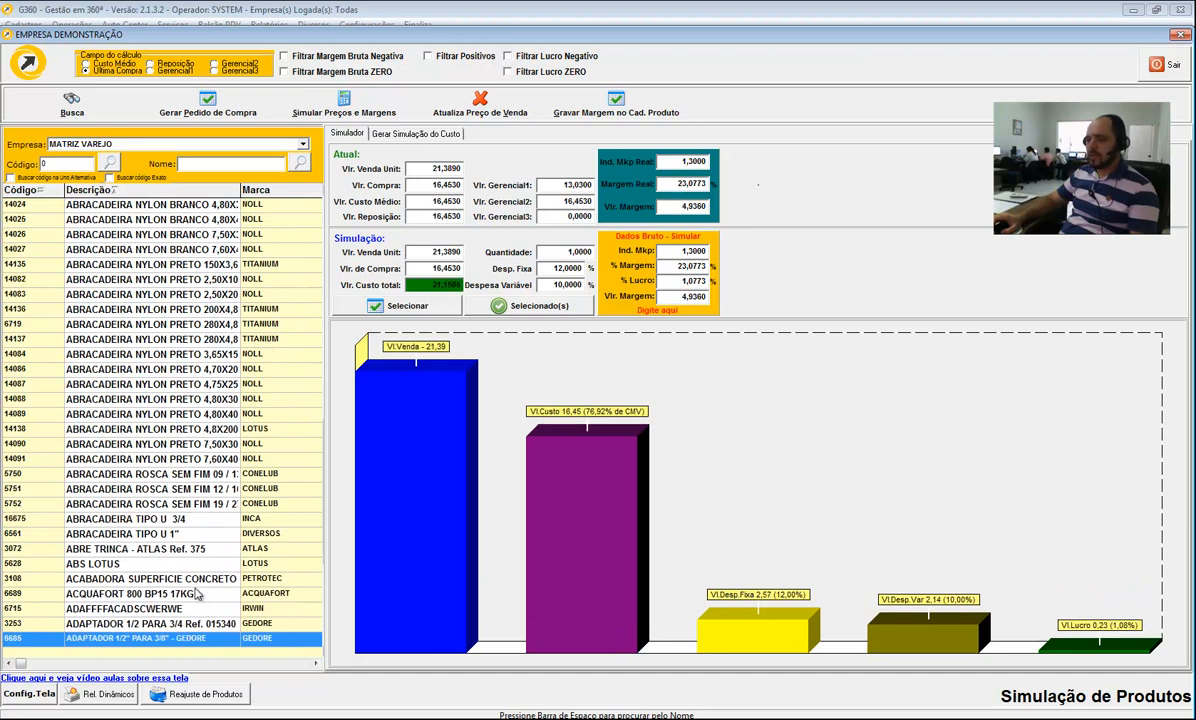
key(Up)
key(Up)
key(Up)
key(Up)
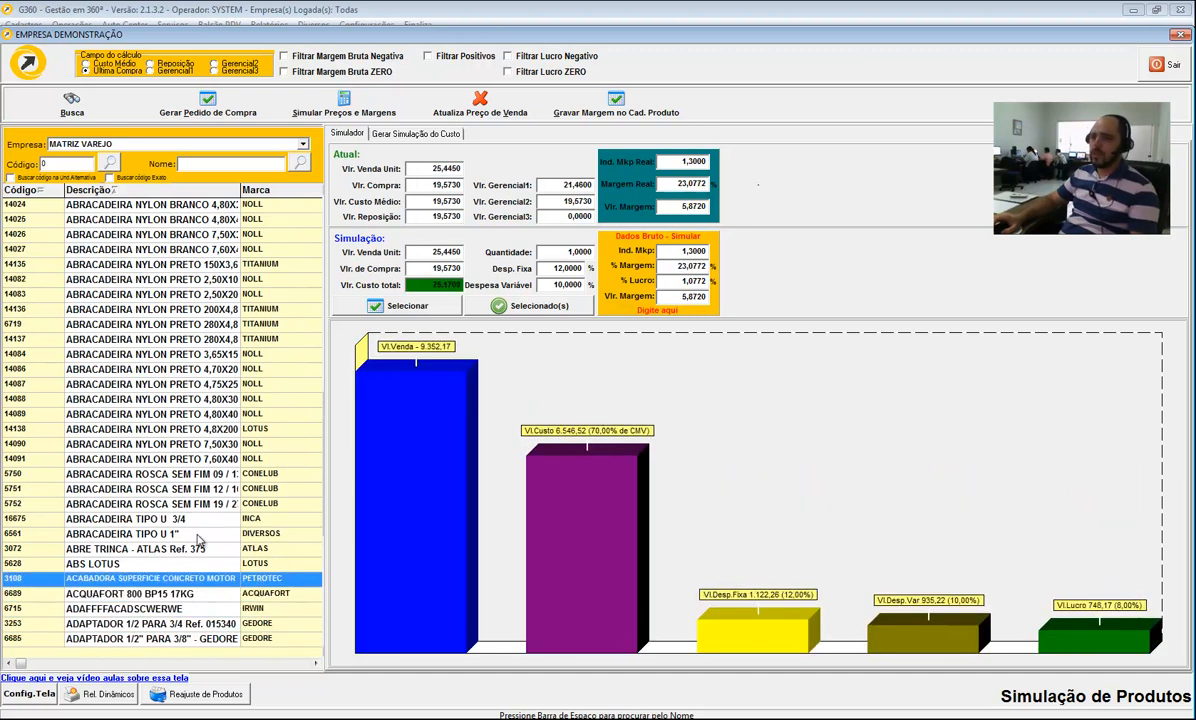
key(Up)
key(Up)
key(Up)
key(Up)
key(Up)
key(Up)
key(Up)
key(Up)
key(Up)
key(Up)
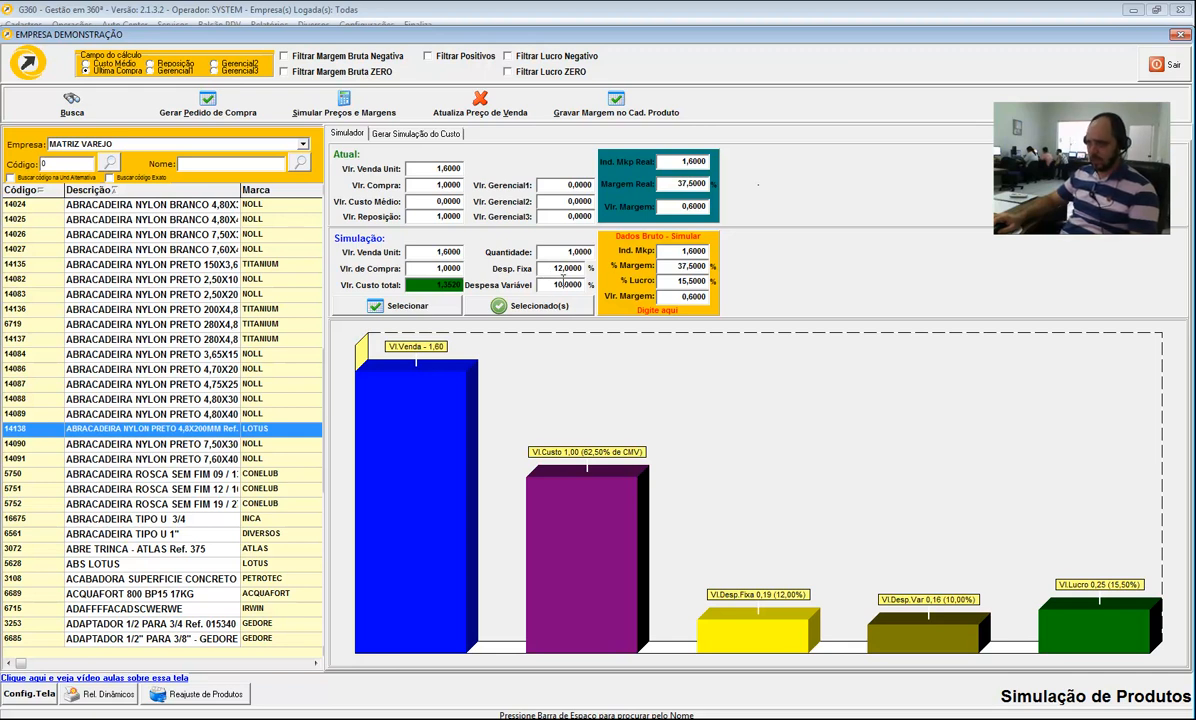
Set both the fixed expense and the variable expense of product 14138's simulation to 0%.
click(560, 271)
text(0)
key(Tab)
text(0)
key(Tab)
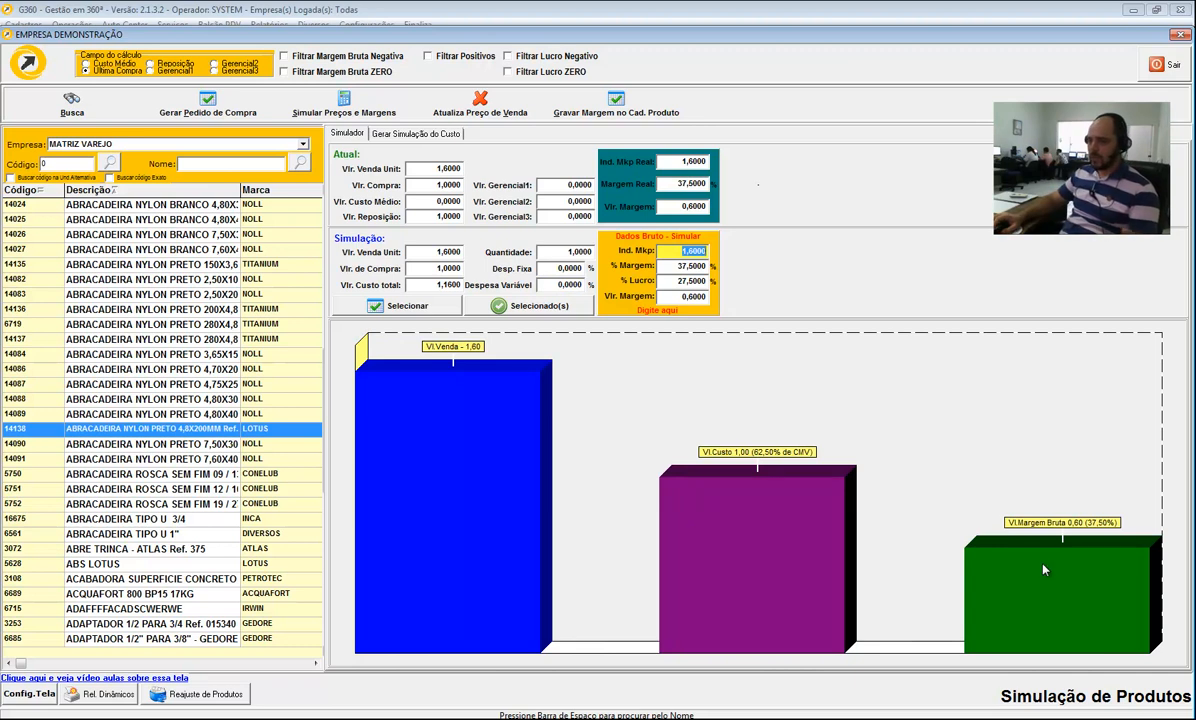
click(205, 437)
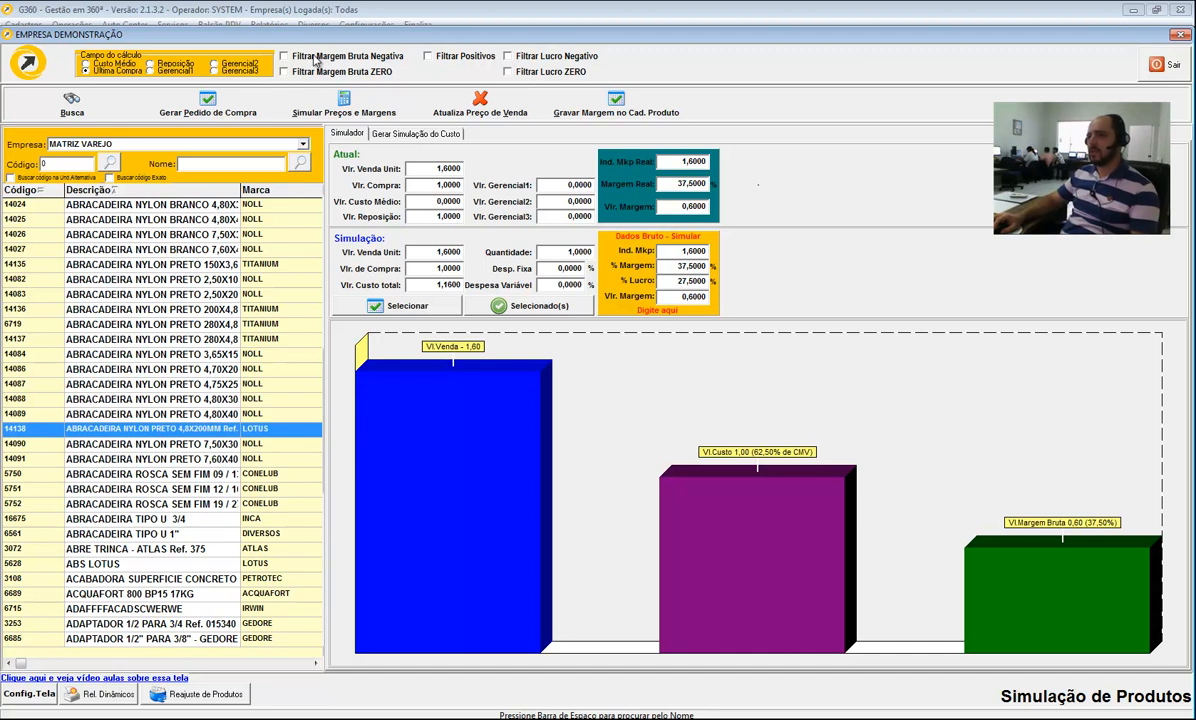
Filter the list to products with negative gross margin and select product 6067.
click(315, 58)
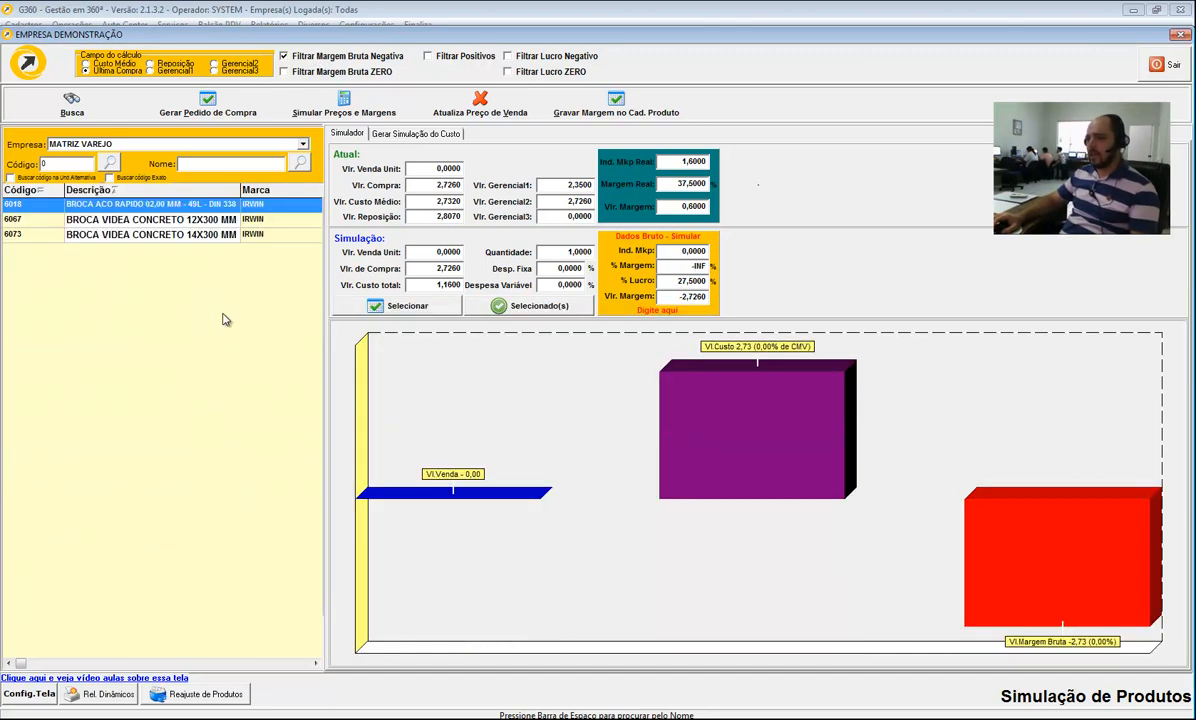
click(155, 222)
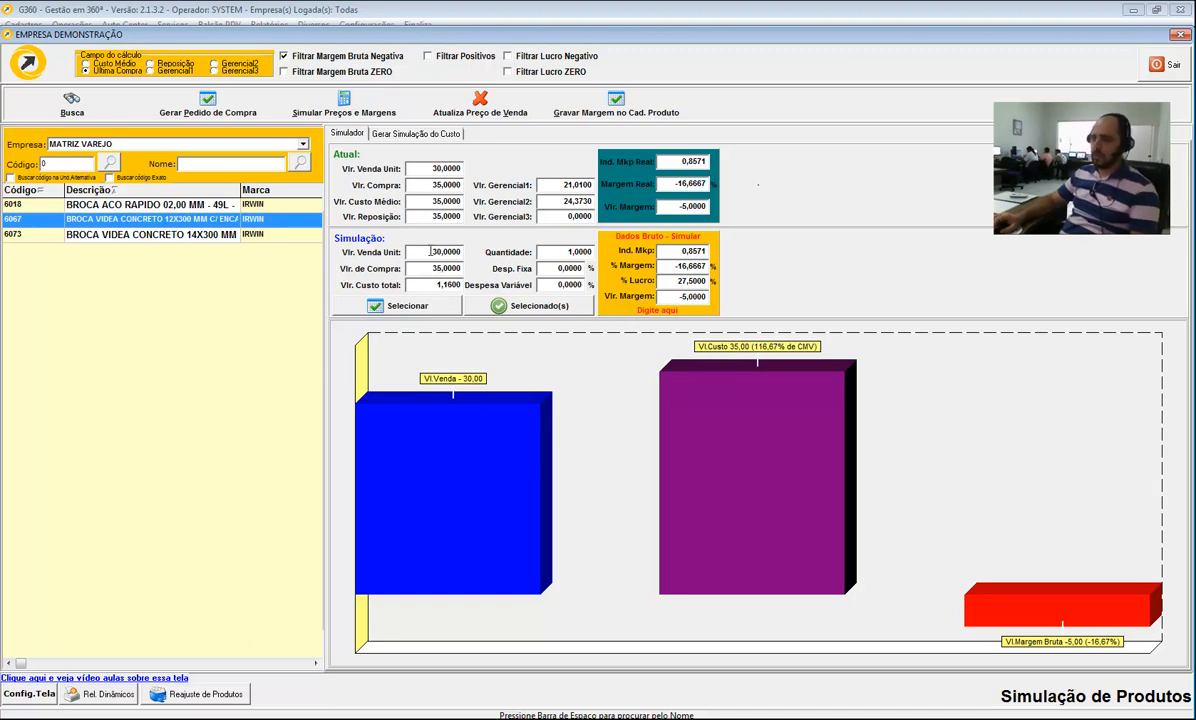
Set product 6067's simulated unit sale value to 38,0000 and update its actual sale price with it.
click(446, 251)
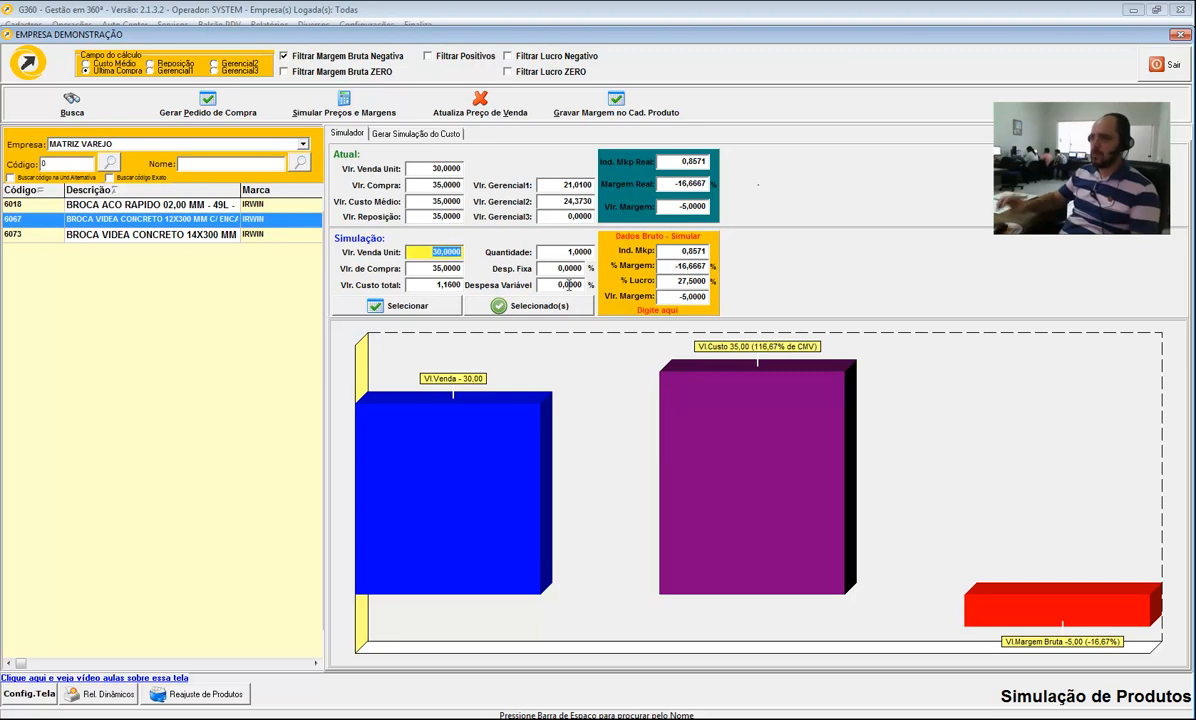
text(38)
key(Tab)
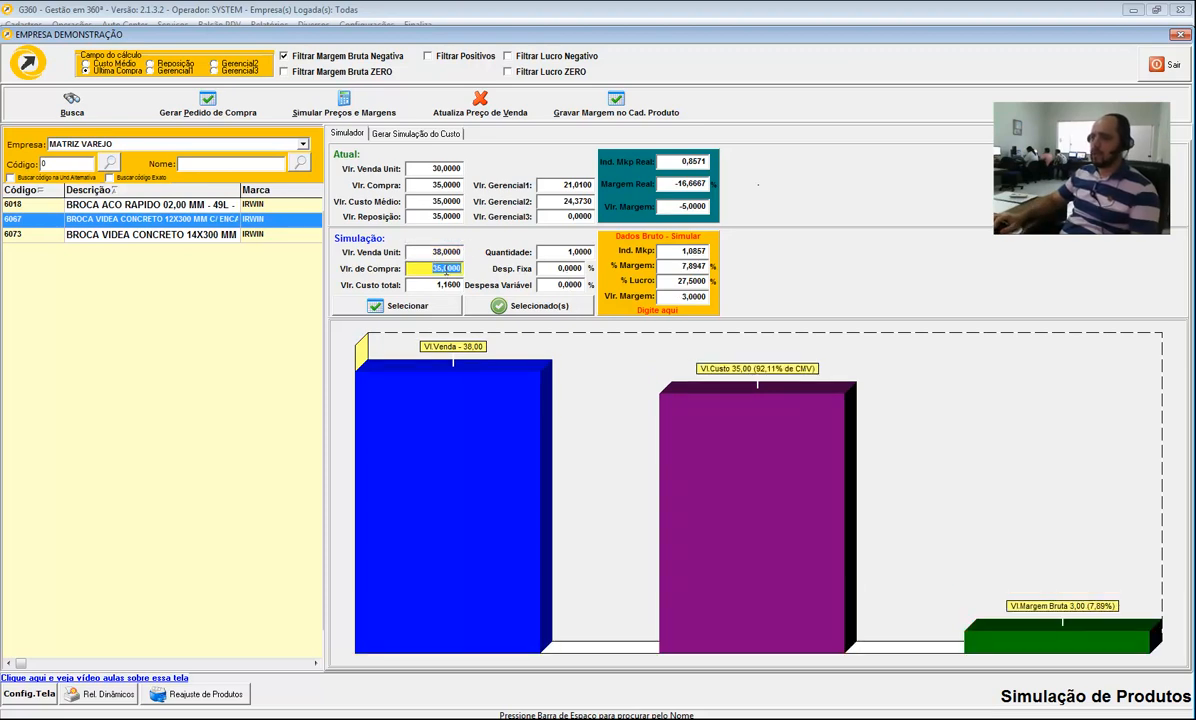
click(480, 104)
click(651, 415)
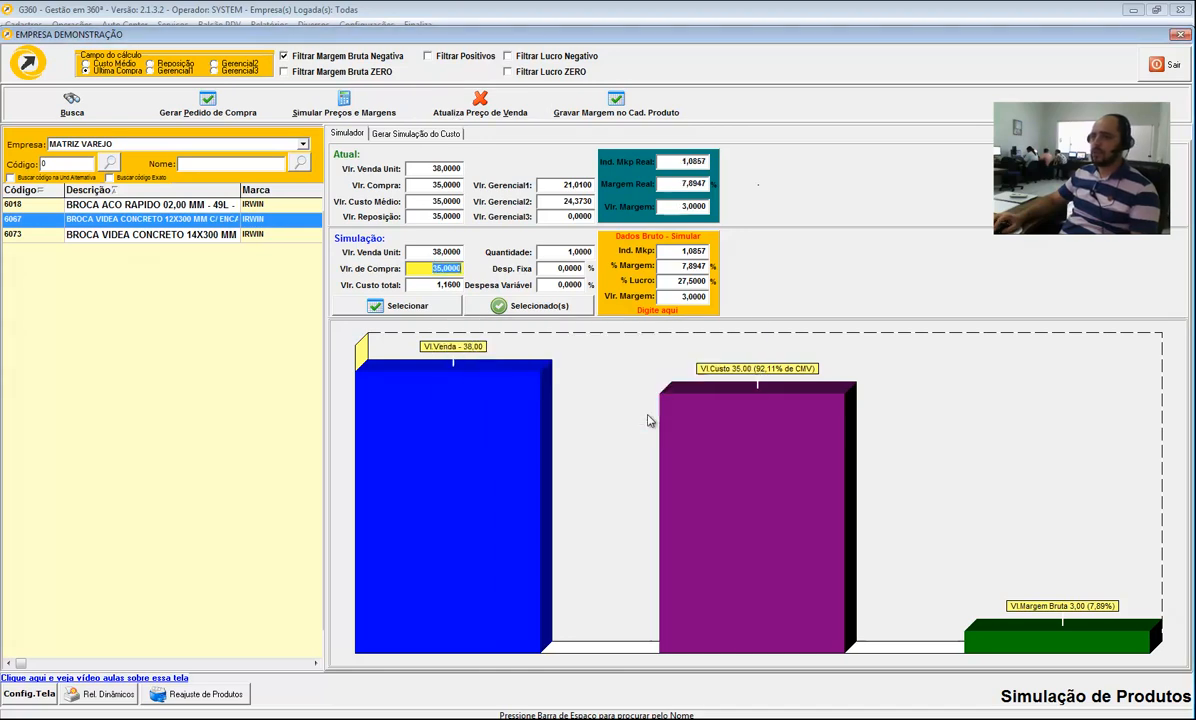
Compare the current prices and gross margins of the products in the negative gross margin list.
click(185, 233)
click(198, 220)
click(186, 232)
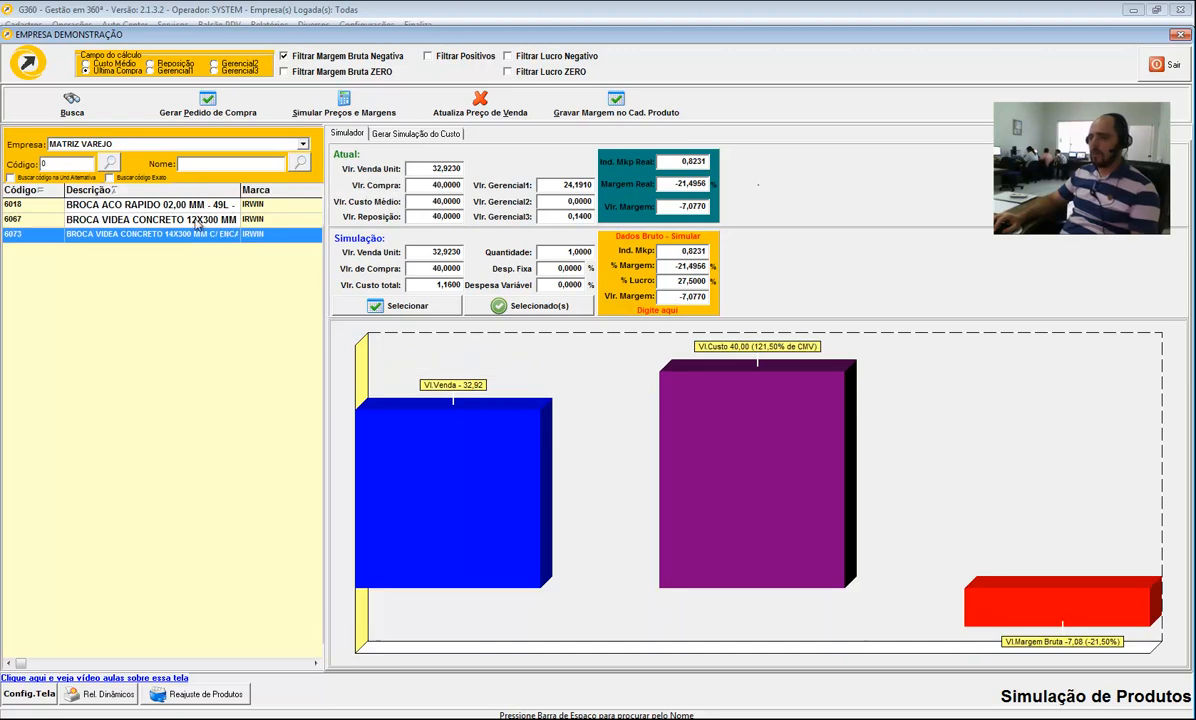
click(189, 203)
click(199, 234)
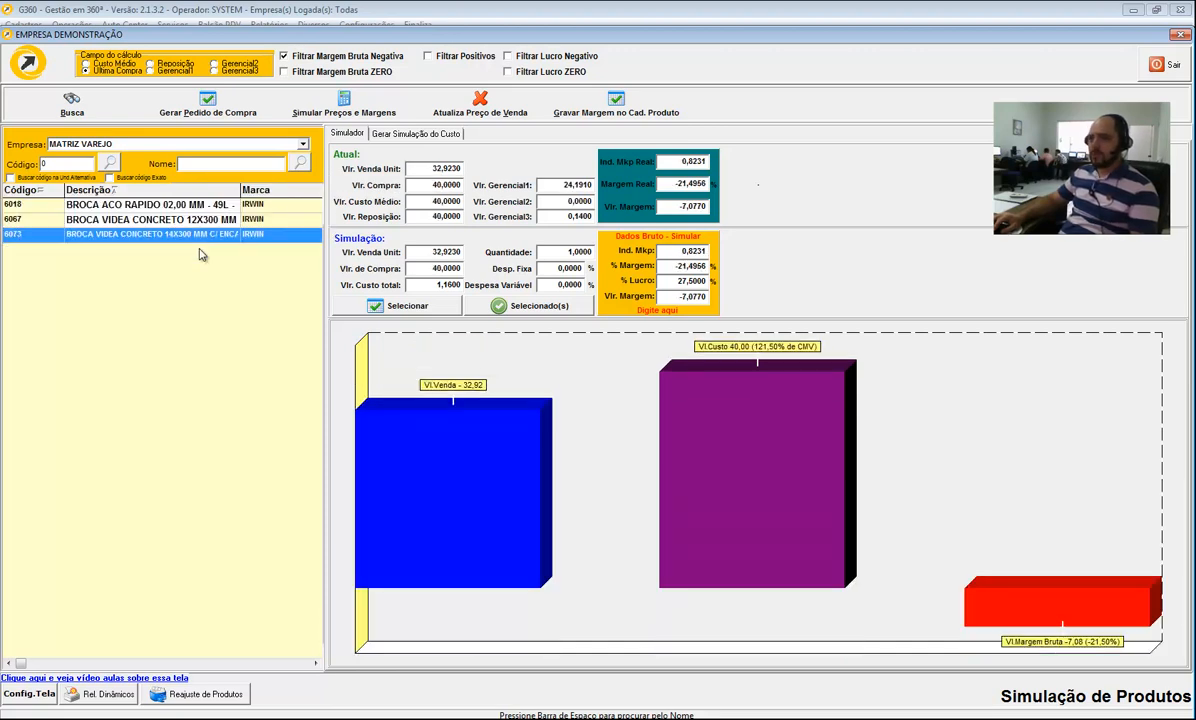
Remove the negative gross margin filter and set product 14020's simulated fixed expense to 12% and variable expense to 10%.
click(284, 56)
click(155, 352)
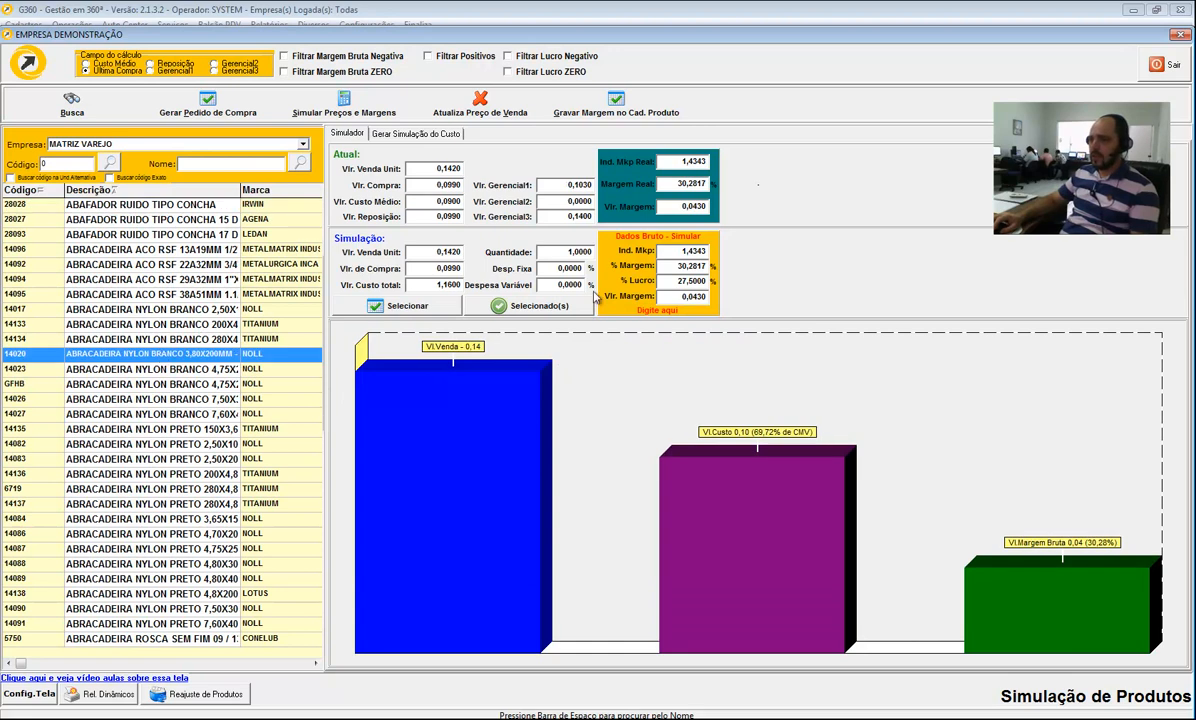
click(561, 268)
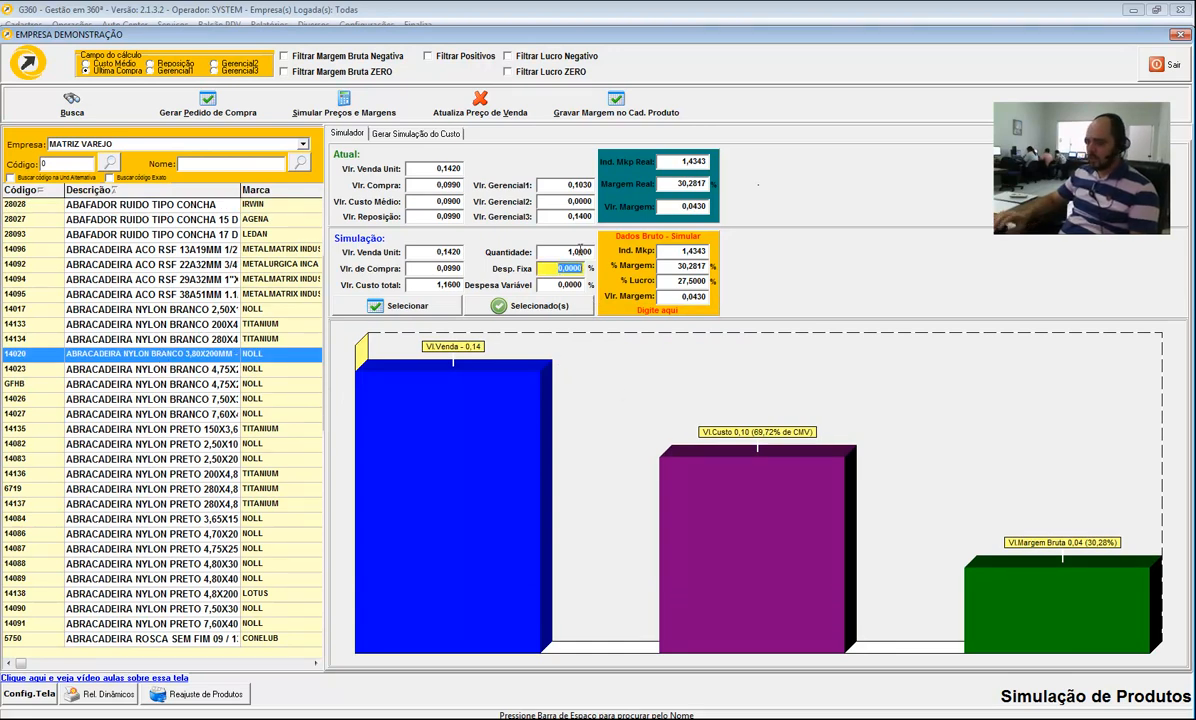
text(12)
key(Return)
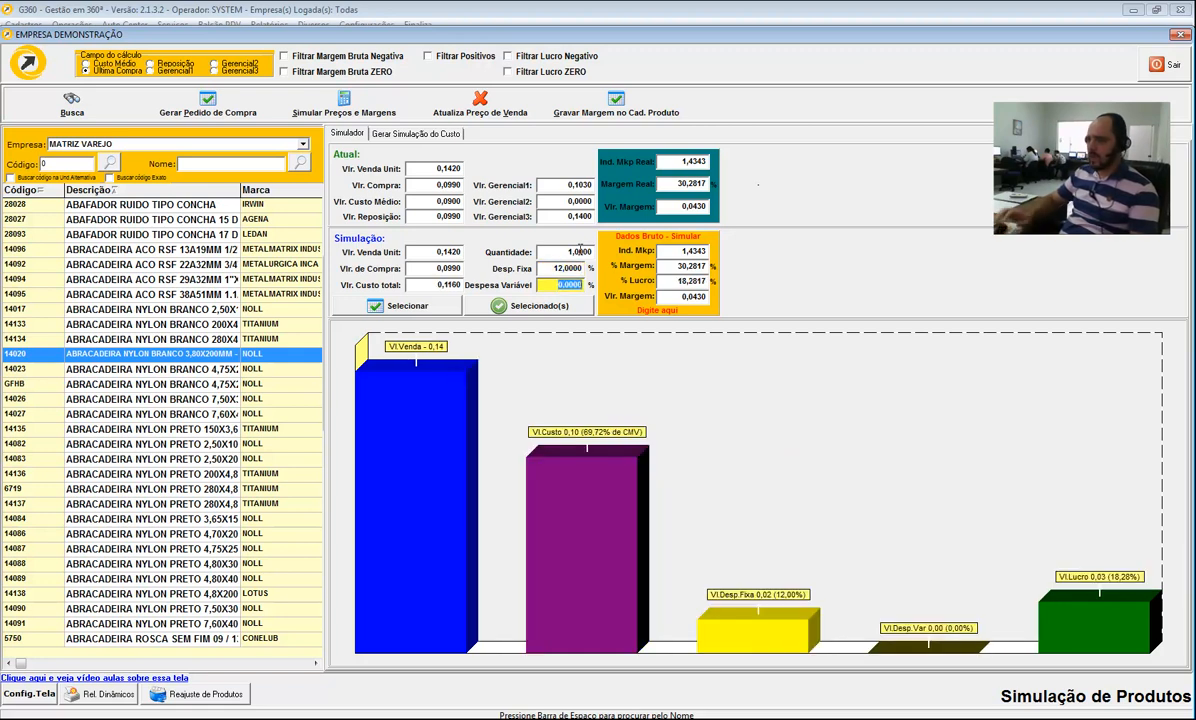
text(10)
key(Return)
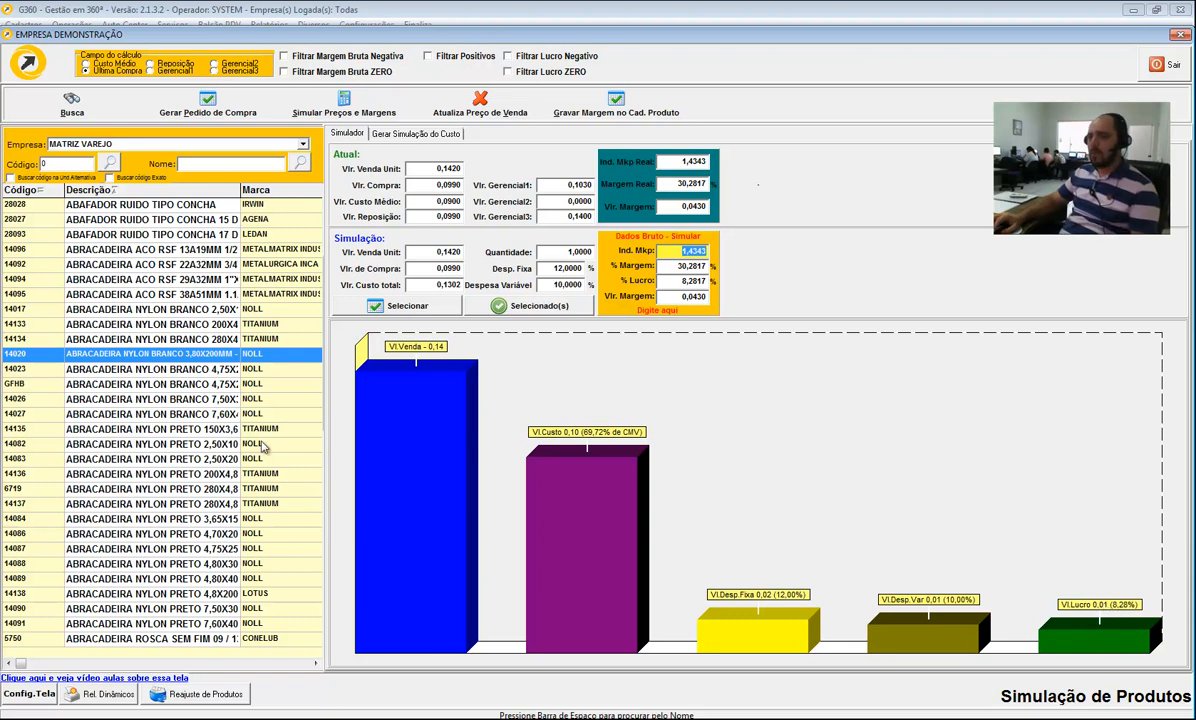
click(199, 431)
click(187, 357)
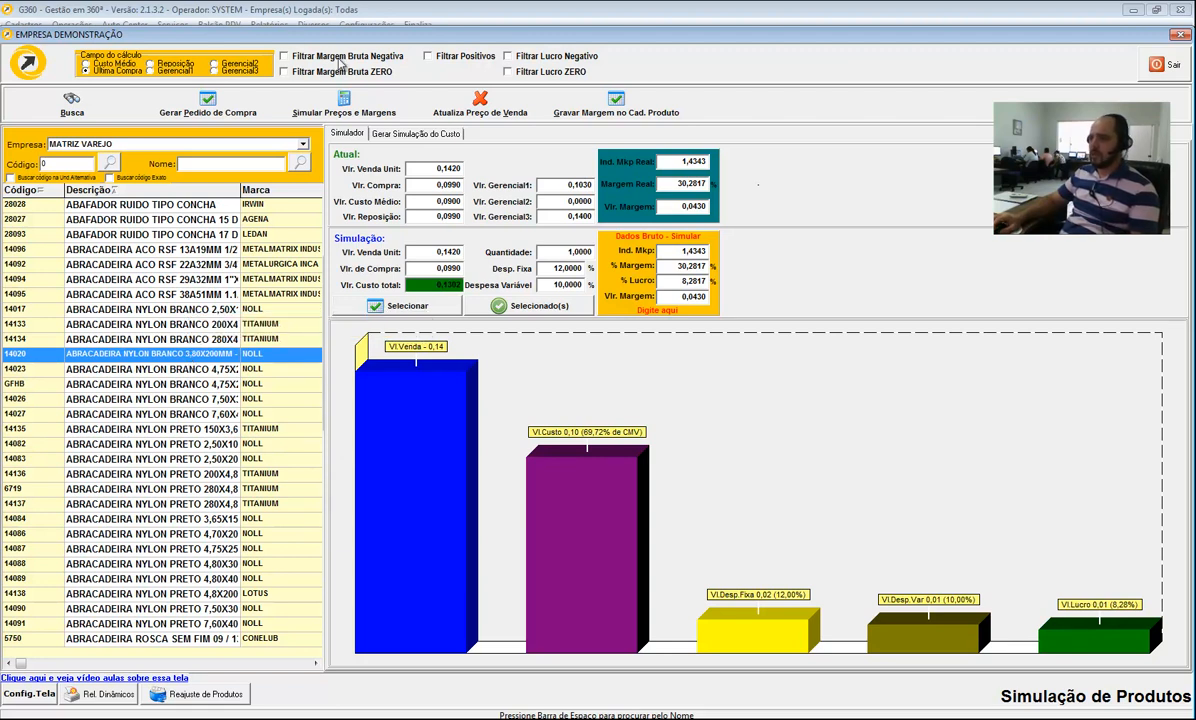
Filter the list by negative profit and review the listed products' sale value, cost, expenses and profit down to product 2011.
click(563, 60)
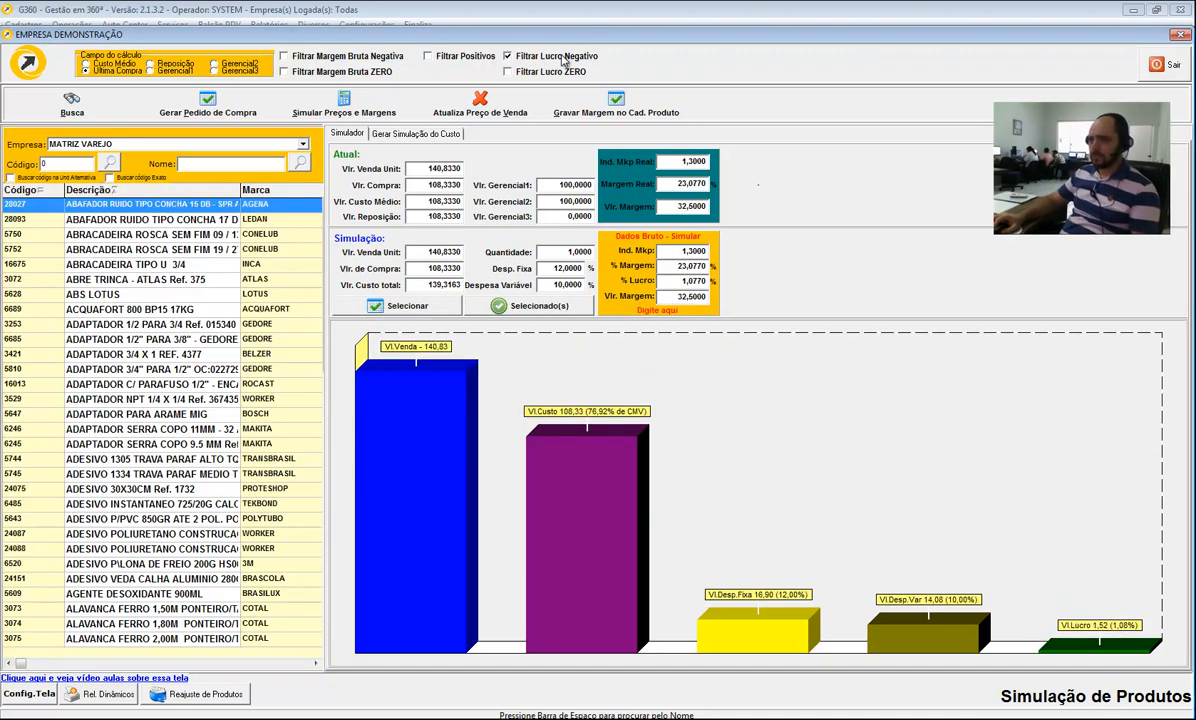
click(190, 338)
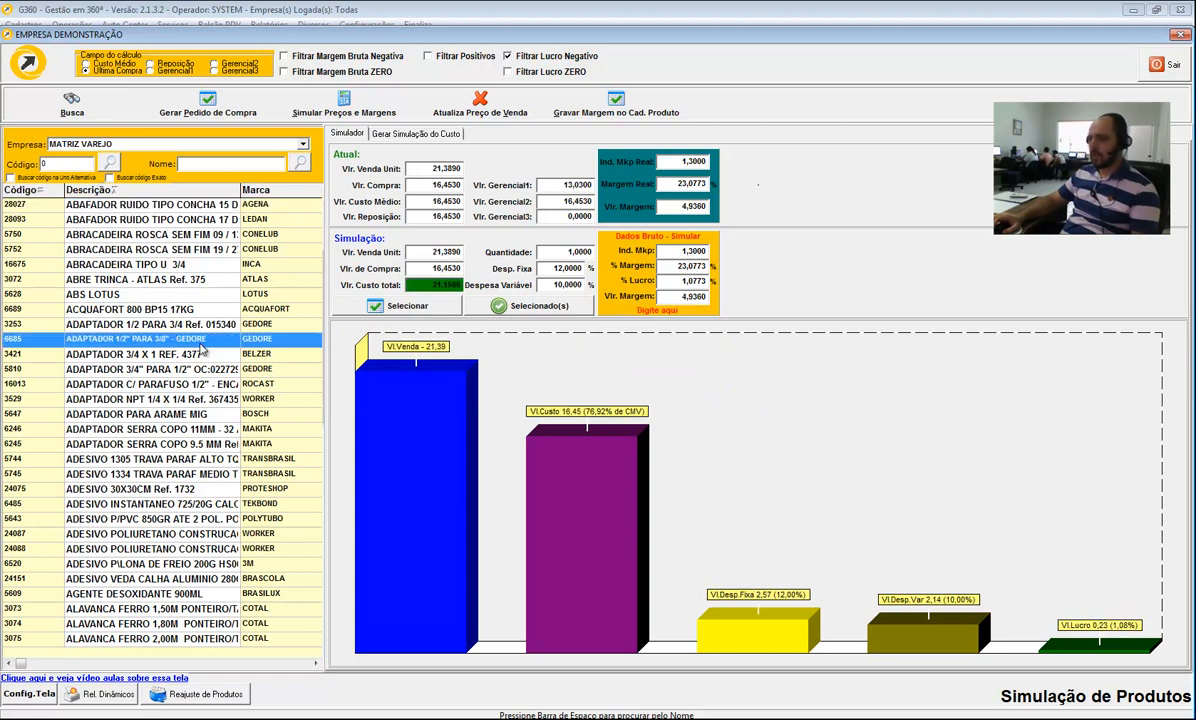
key(Down)
key(Down)
key(Down)
key(Down)
key(Down)
key(Down)
key(Down)
key(Down)
key(Down)
key(Down)
key(Down)
key(Down)
key(Down)
key(Down)
key(Down)
key(Down)
key(Down)
key(Down)
key(Down)
key(Down)
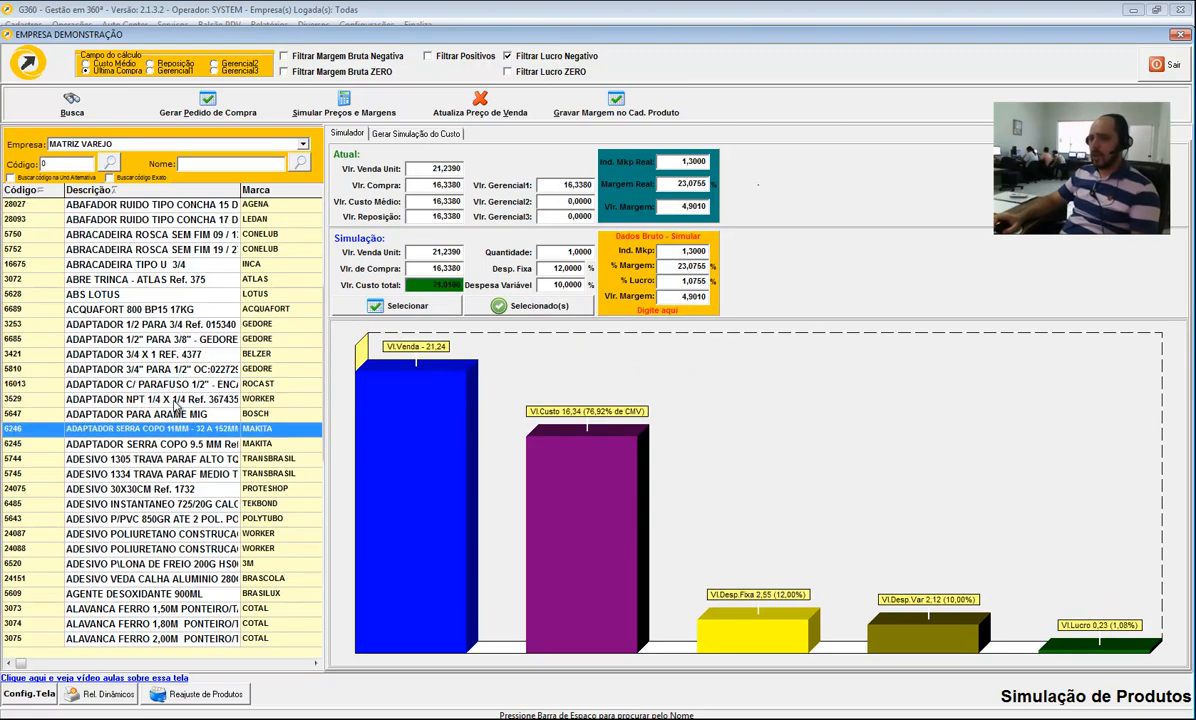
key(Down)
key(Down)
key(Down)
key(Down)
key(Down)
key(Down)
key(Down)
key(Down)
key(Down)
key(Down)
key(Down)
key(Down)
key(Down)
key(Down)
key(Down)
key(Down)
key(Down)
key(Down)
key(Down)
key(Down)
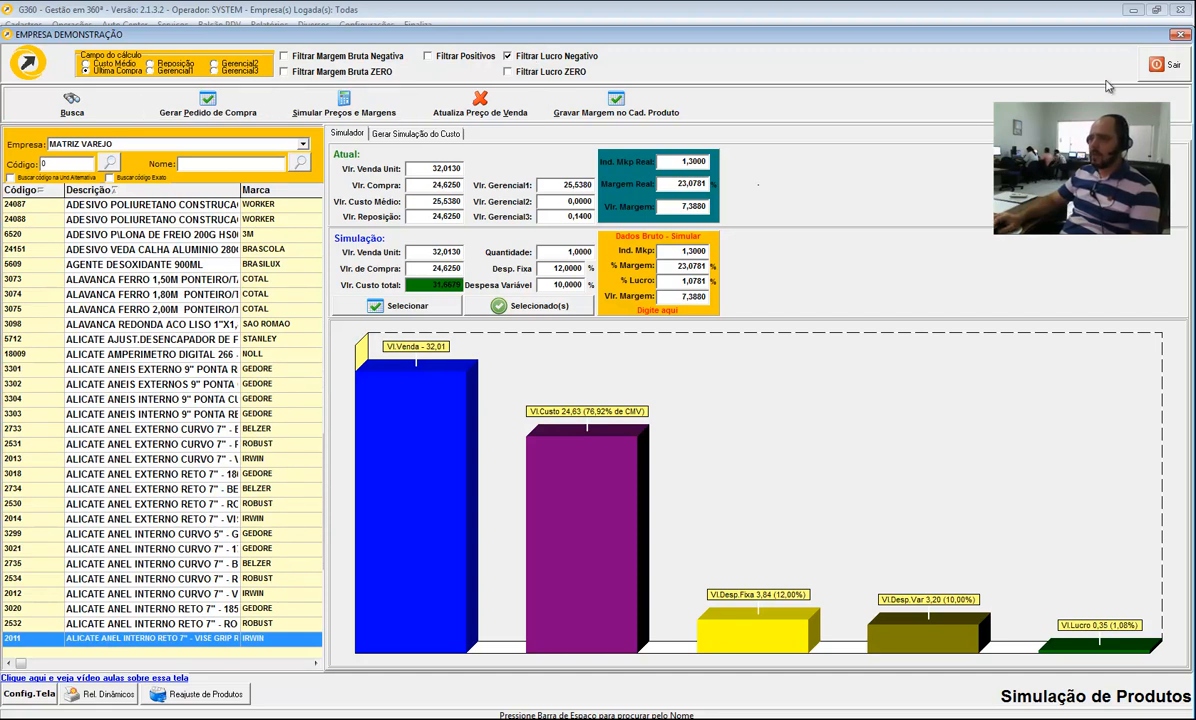
Remove the negative profit filter and exit the product simulation screen.
click(512, 56)
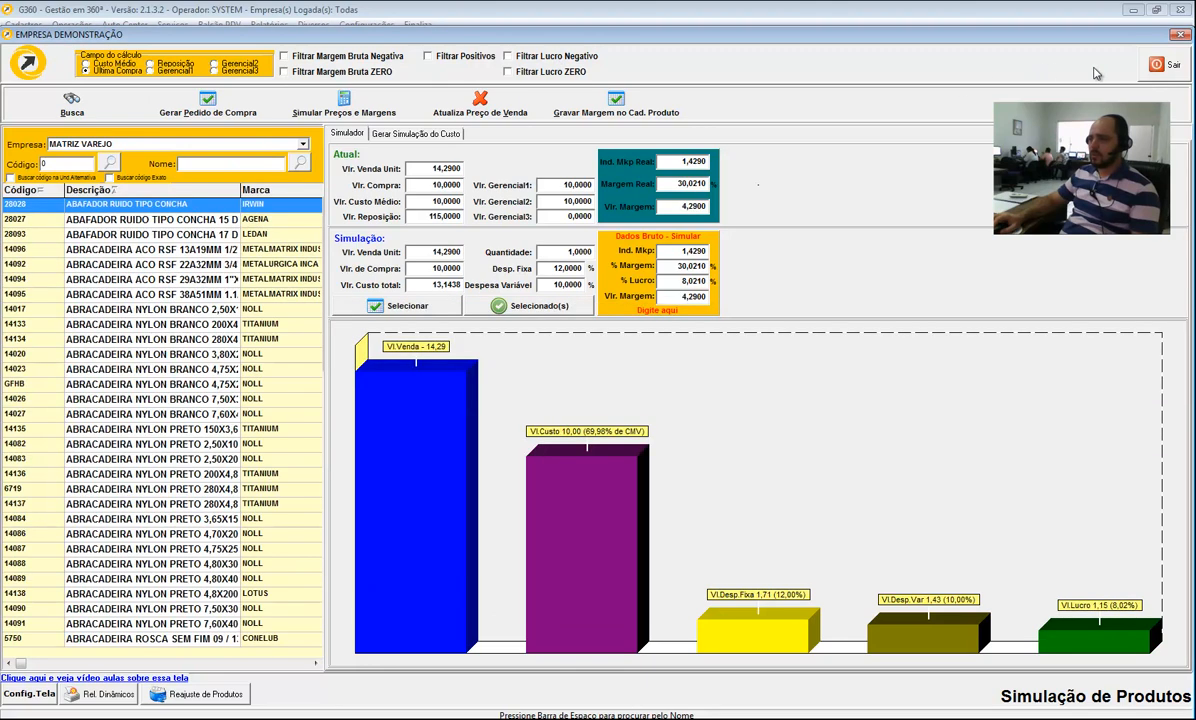
click(1161, 68)
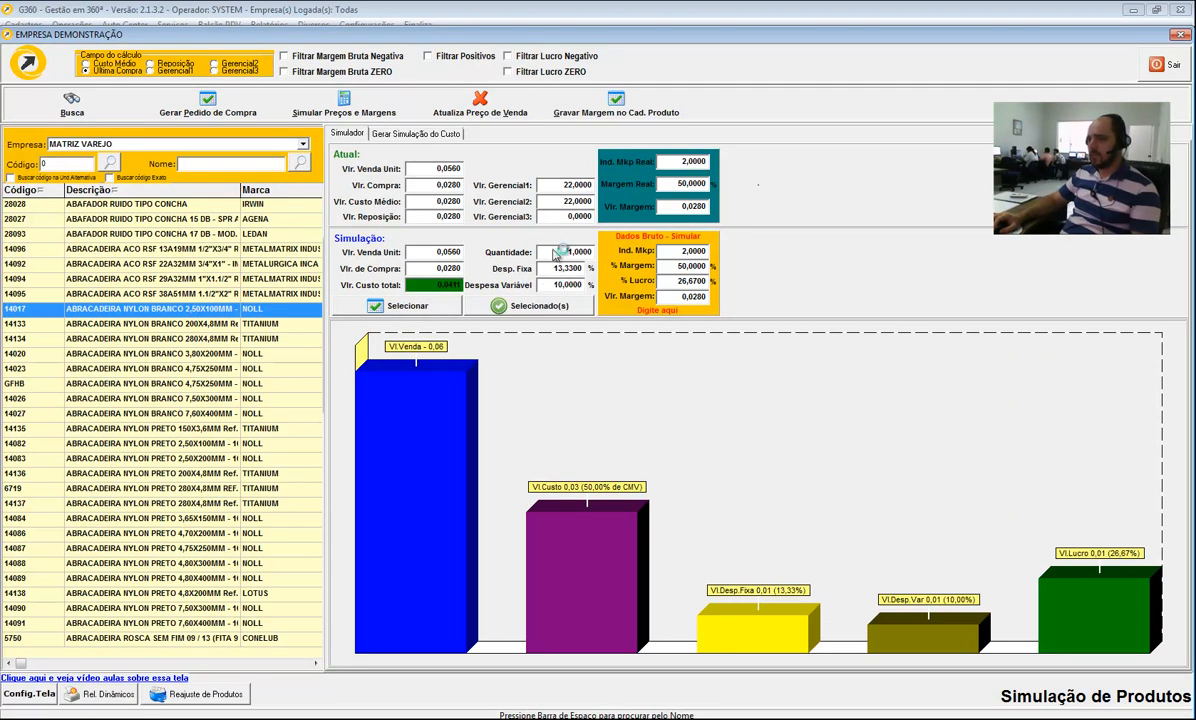
Filter by negative profit with the 13,33% fixed expense and examine the profit of the listed products down to product 2733.
click(507, 56)
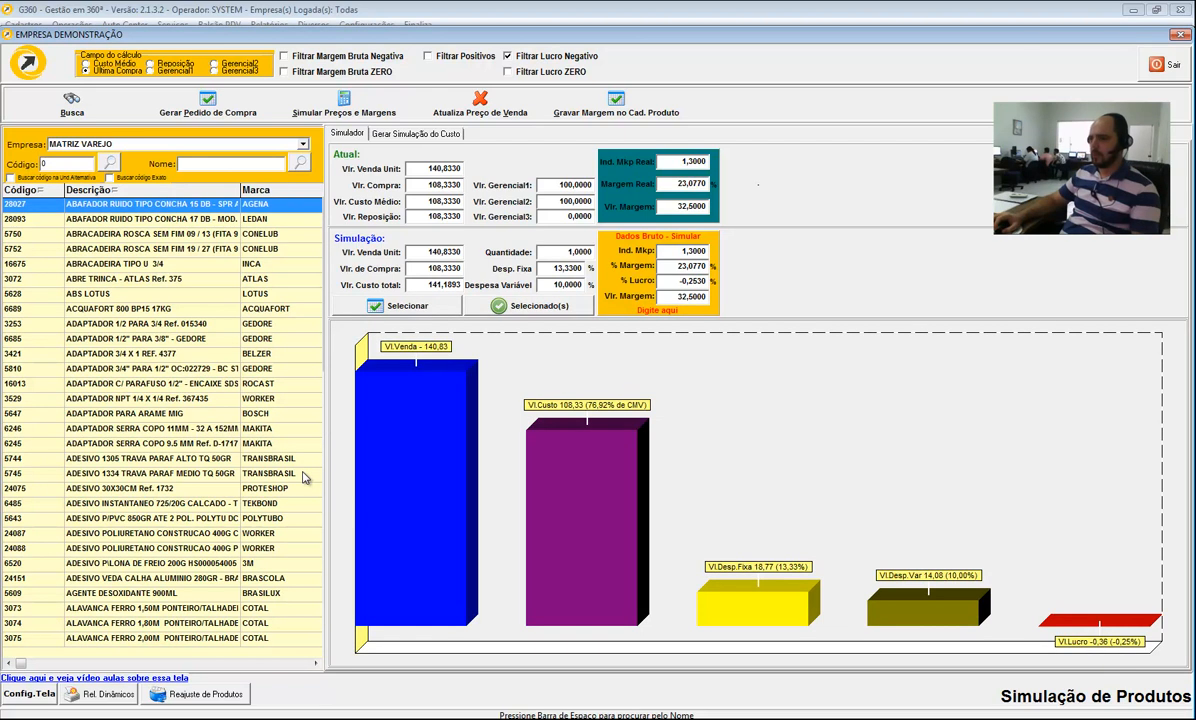
click(217, 343)
scroll(210, 352, down, 6)
scroll(210, 357, down, 14)
scroll(210, 357, down, 8)
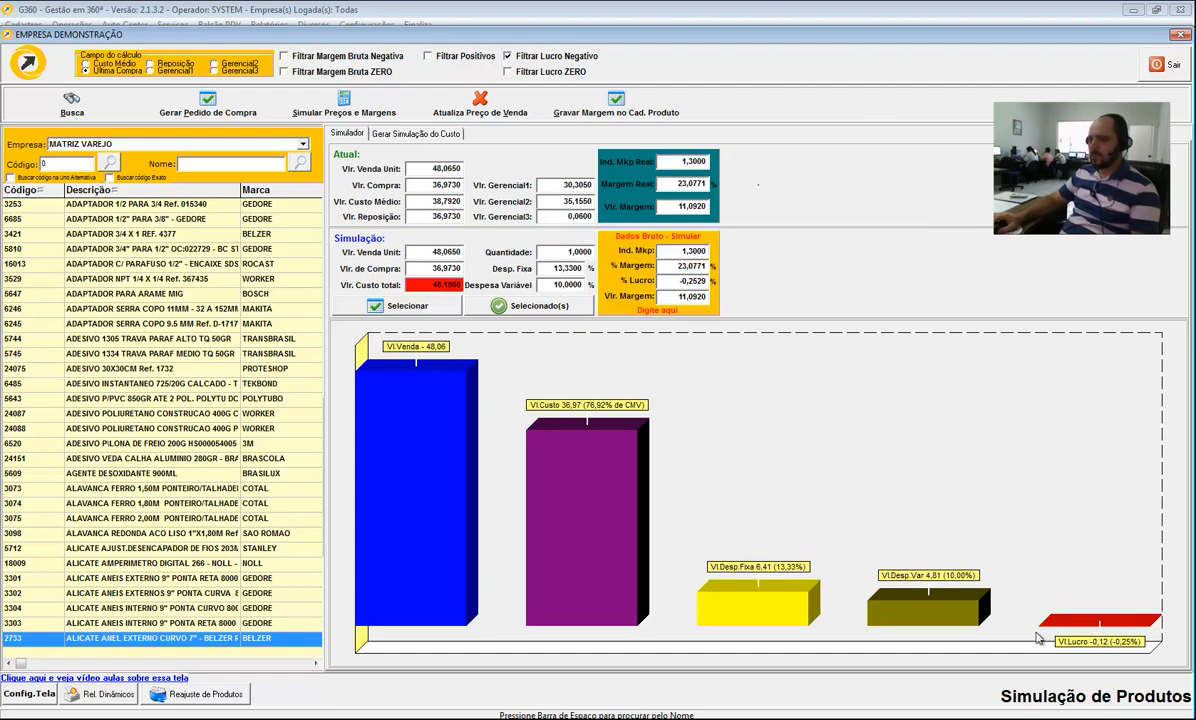
Simulate a 5% profit for product 2733.
click(677, 281)
text(5)
key(Tab)
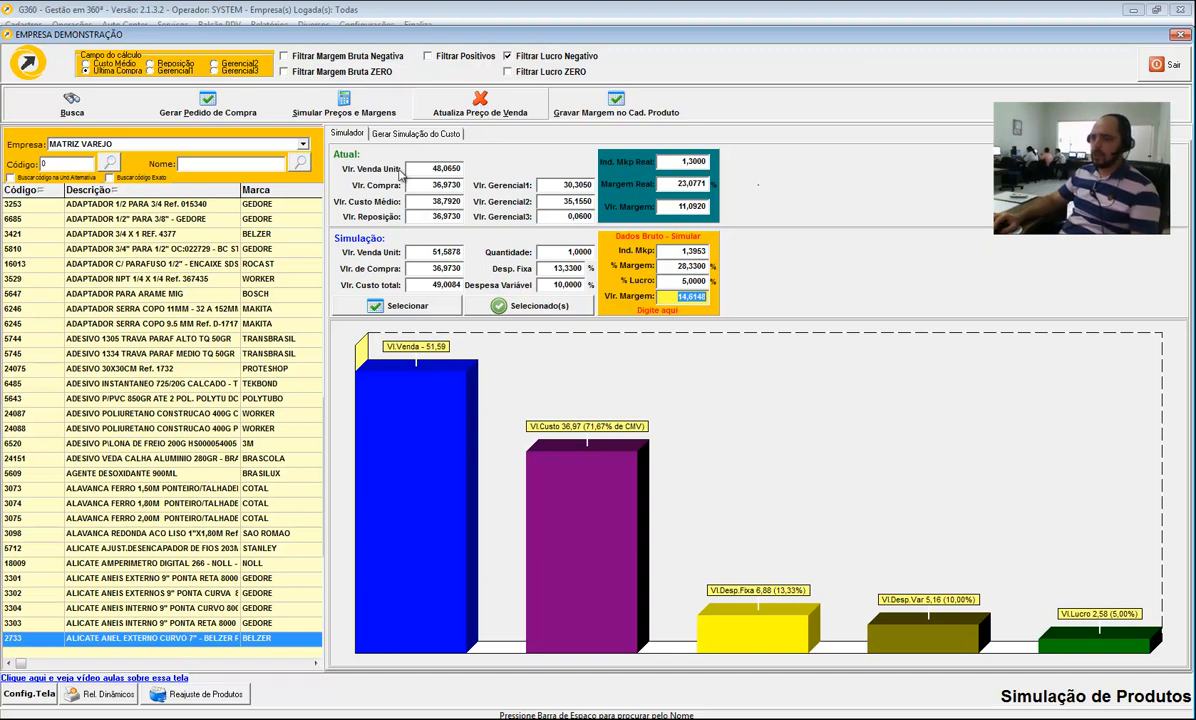
Examine the fixed expense, variable expense and profit of several negative-profit products, from 24151 to 5609.
click(150, 457)
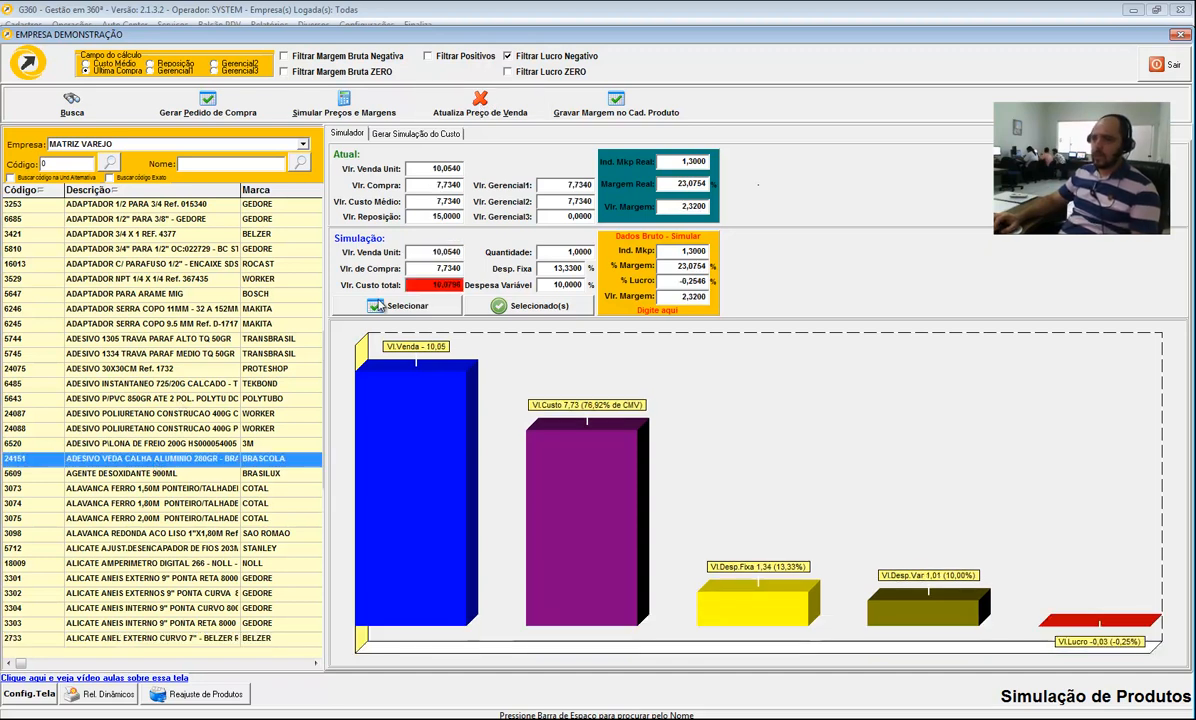
click(550, 268)
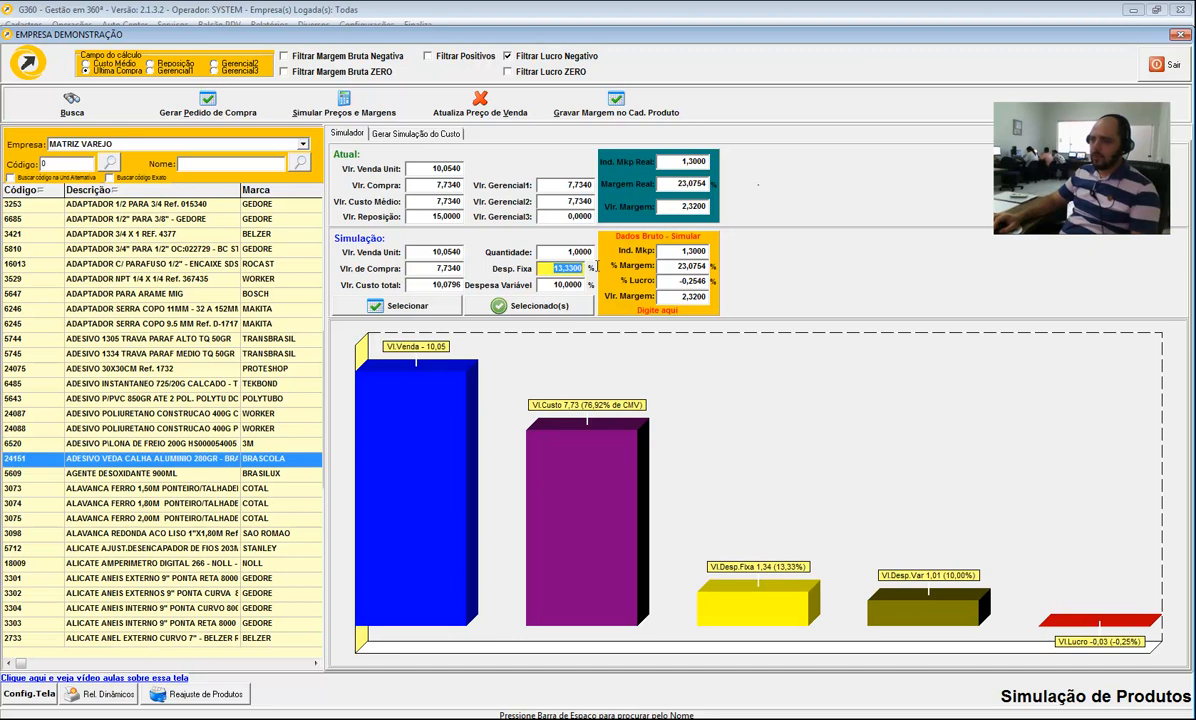
click(586, 284)
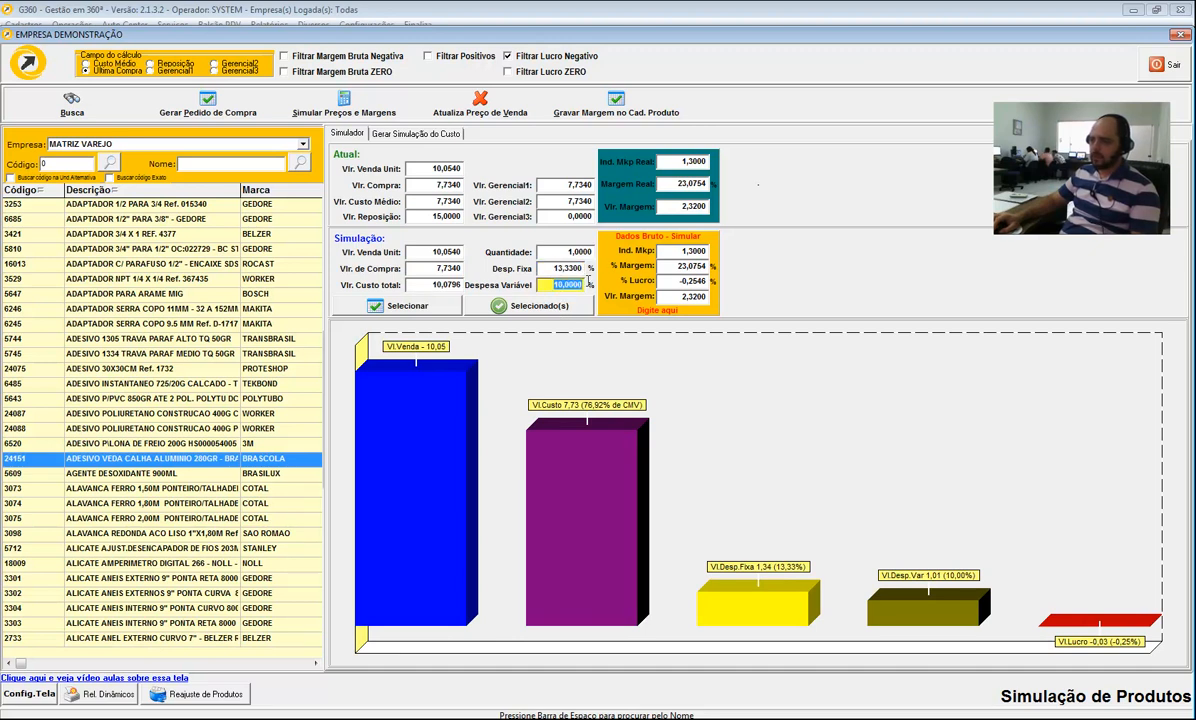
click(580, 268)
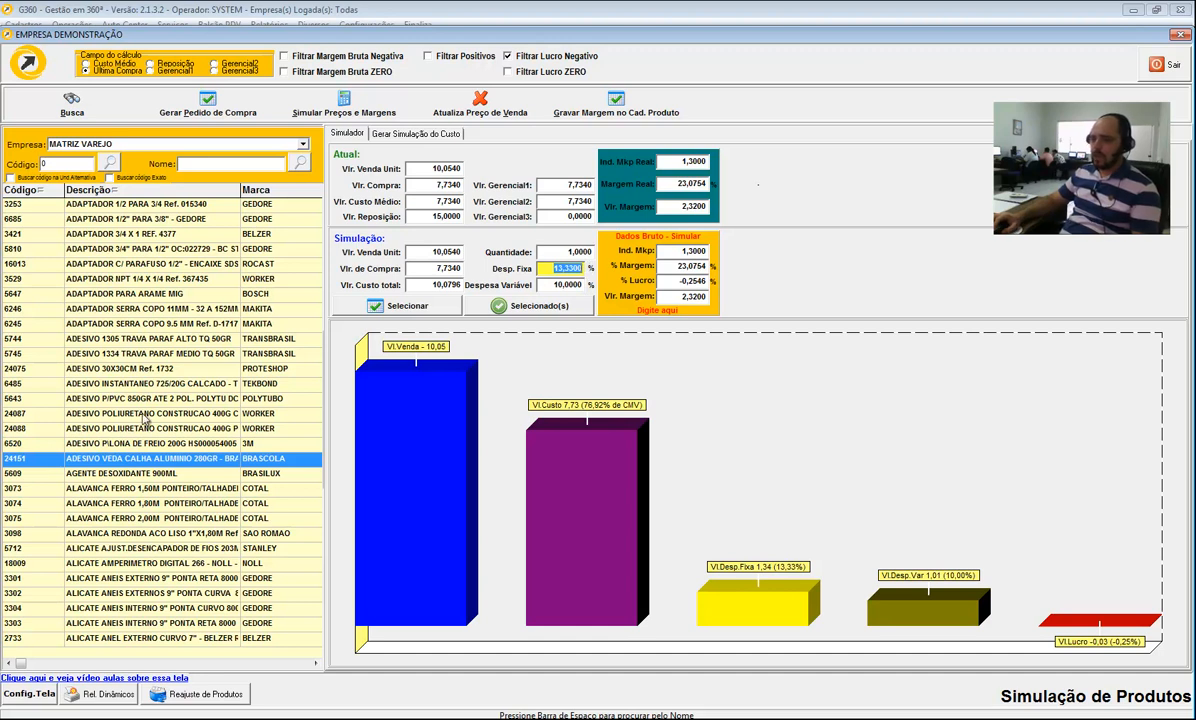
click(145, 323)
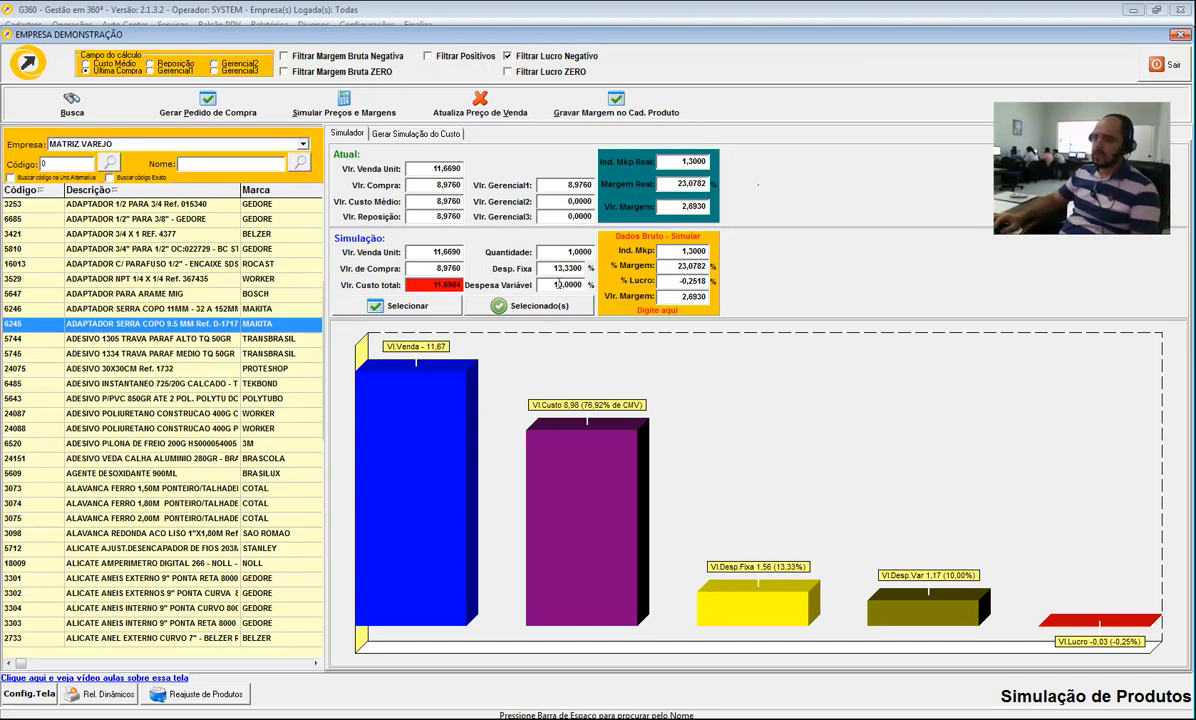
double_click(557, 269)
click(137, 444)
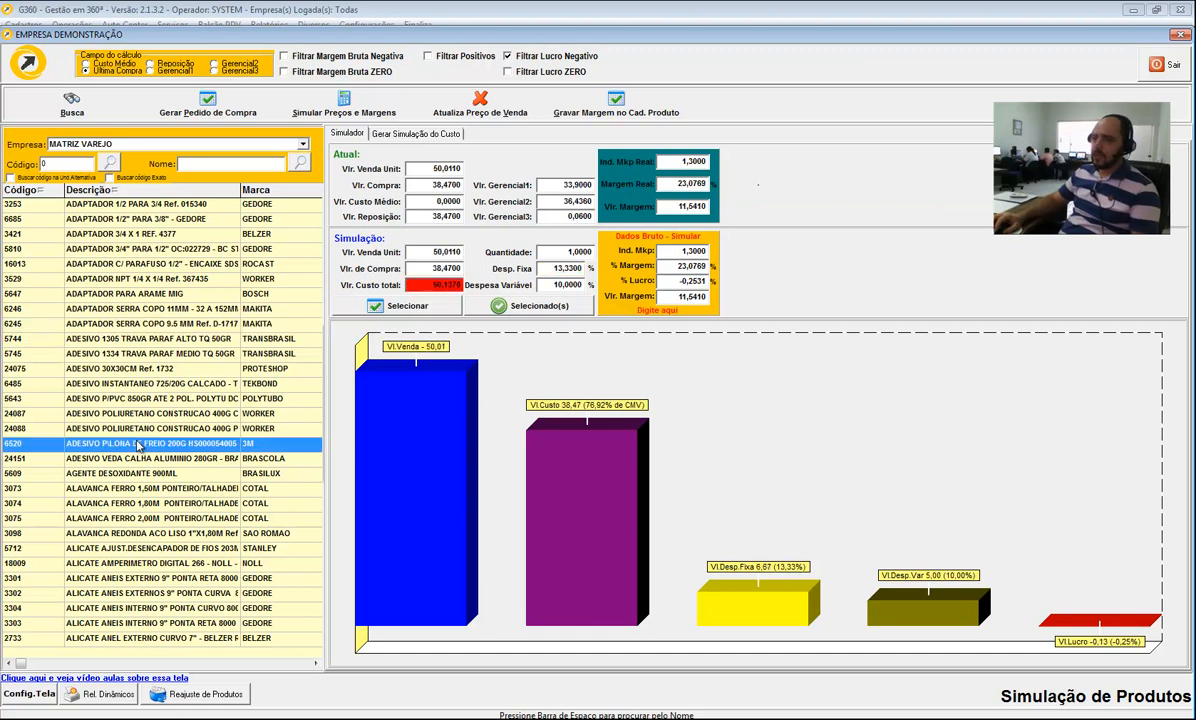
click(135, 522)
click(123, 579)
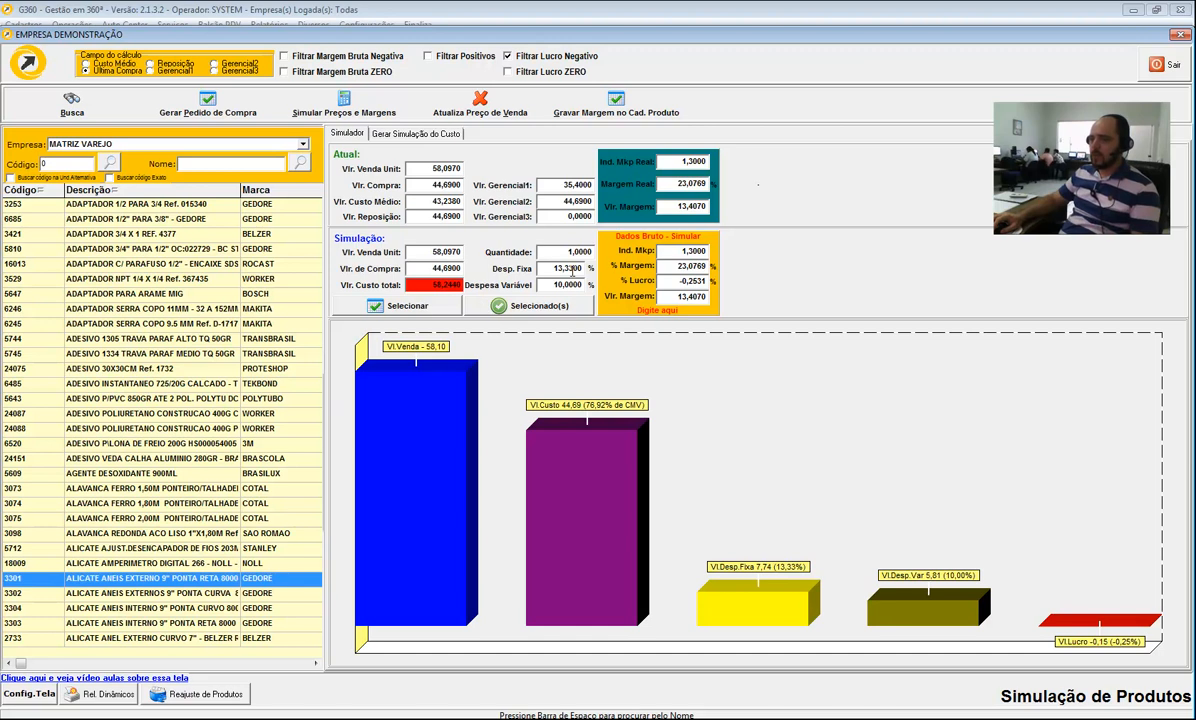
click(138, 473)
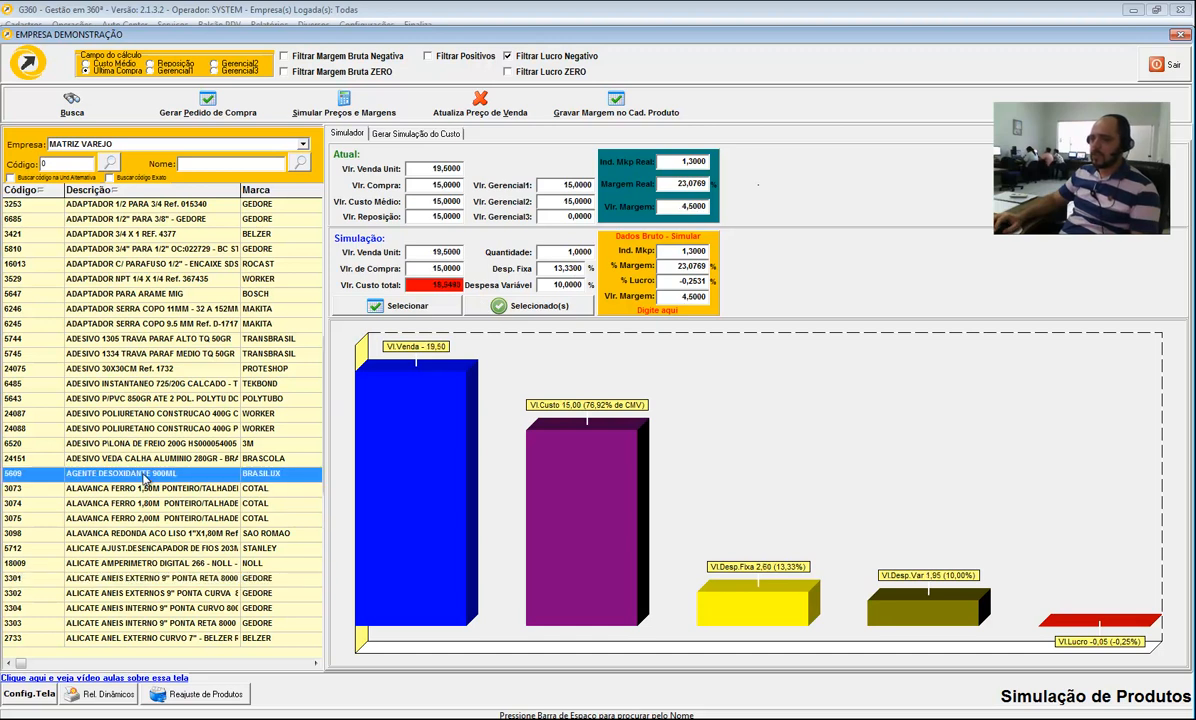
click(548, 269)
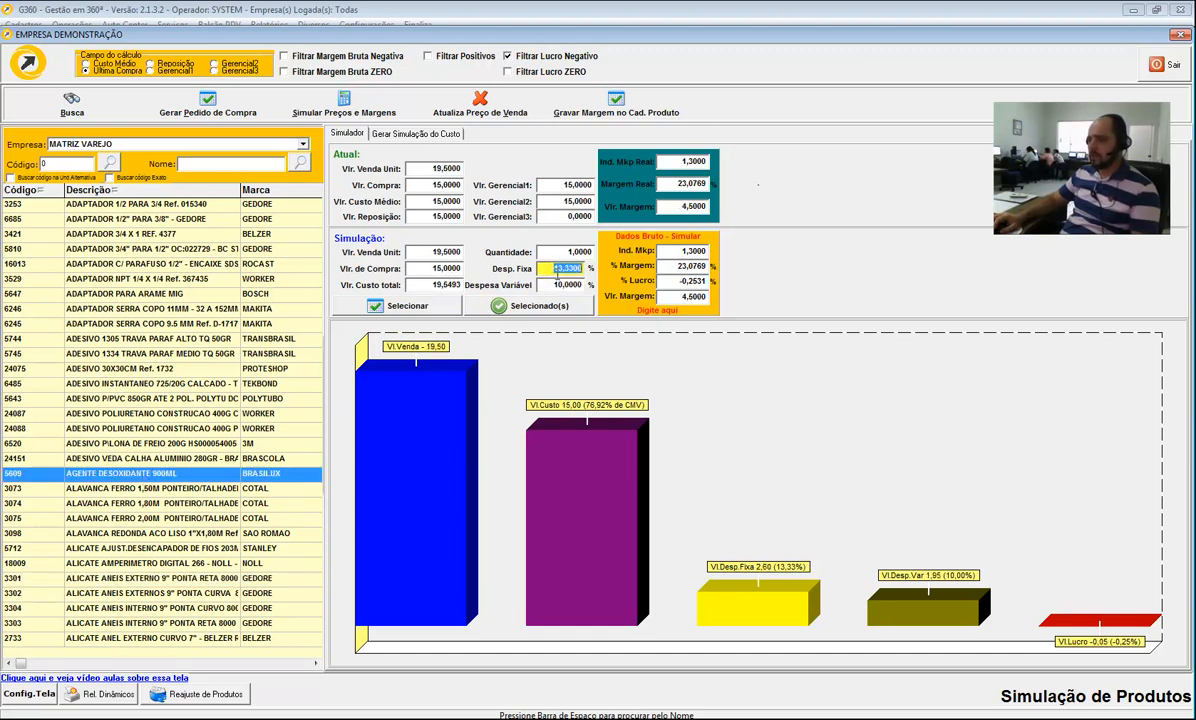
click(557, 285)
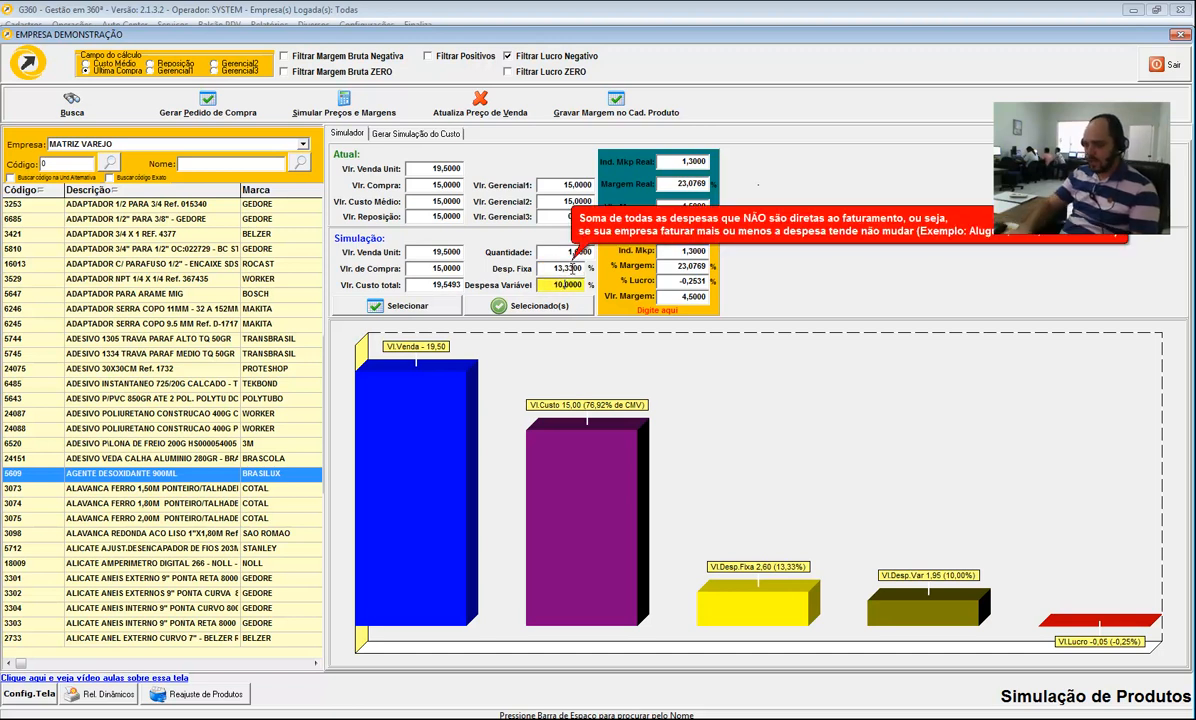
Open the EMPRESAS screen, check MATRIZ VAREJO's average fixed and variable expense percentages in its company configuration, and return to the simulator.
key(F12)
text(EMPRESAS)
key(Return)
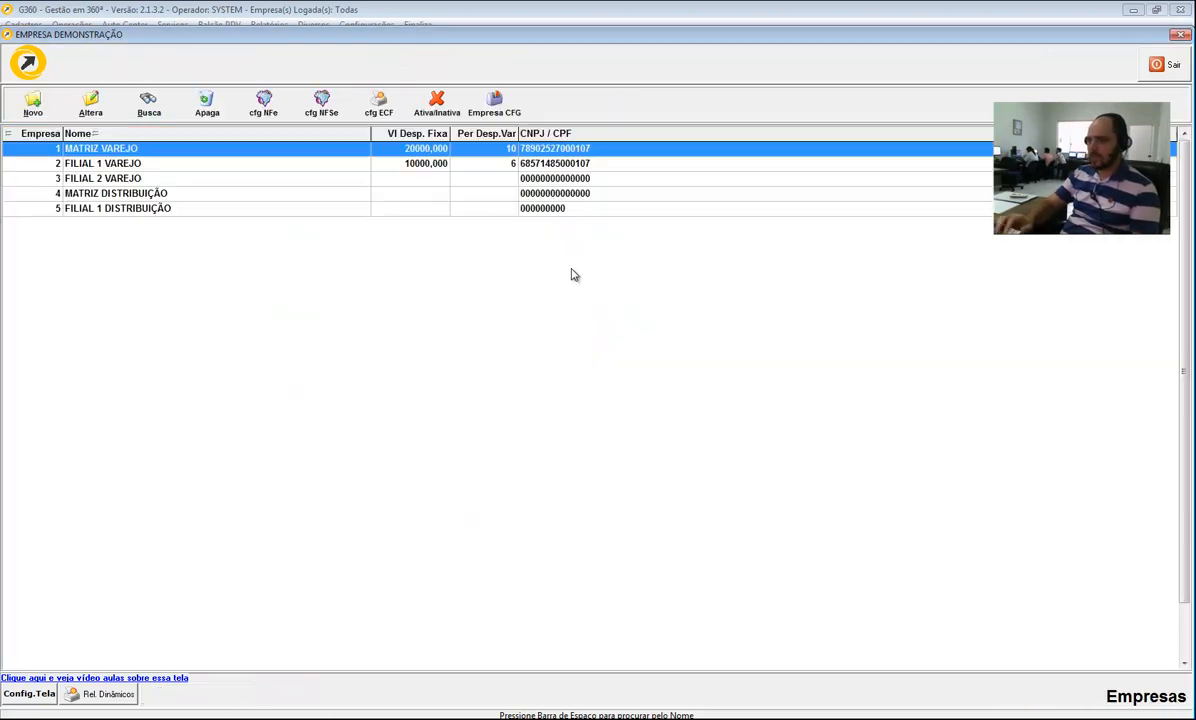
click(494, 104)
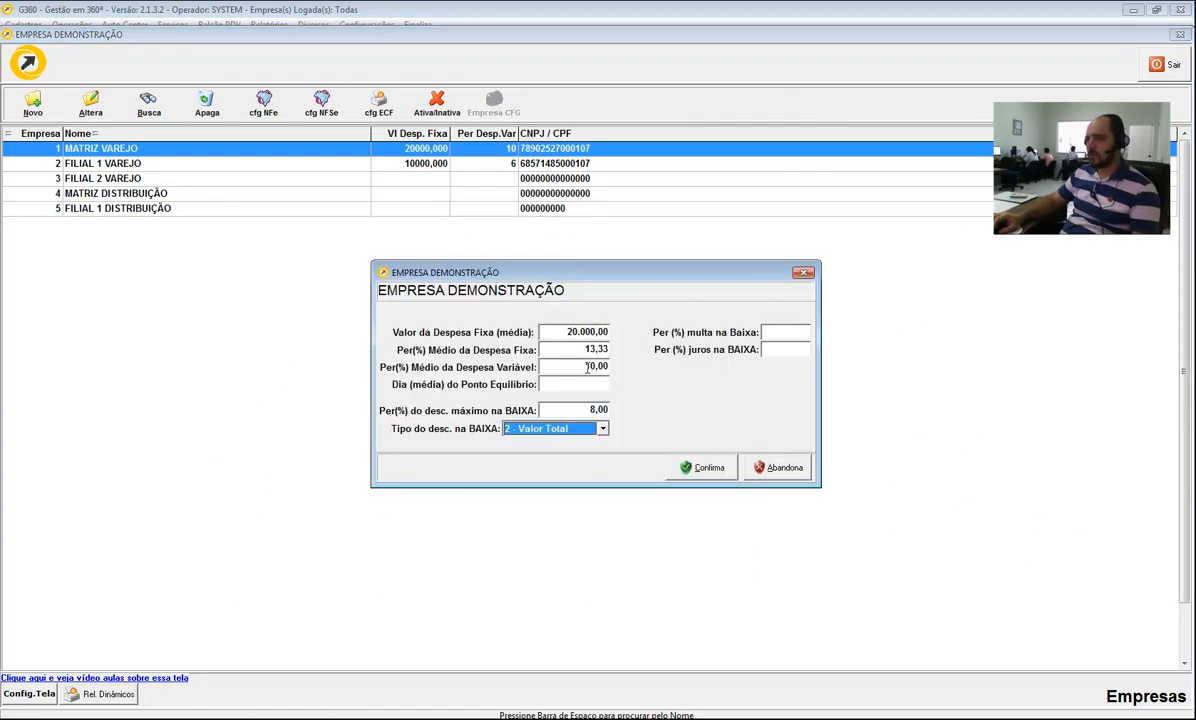
click(574, 348)
click(572, 366)
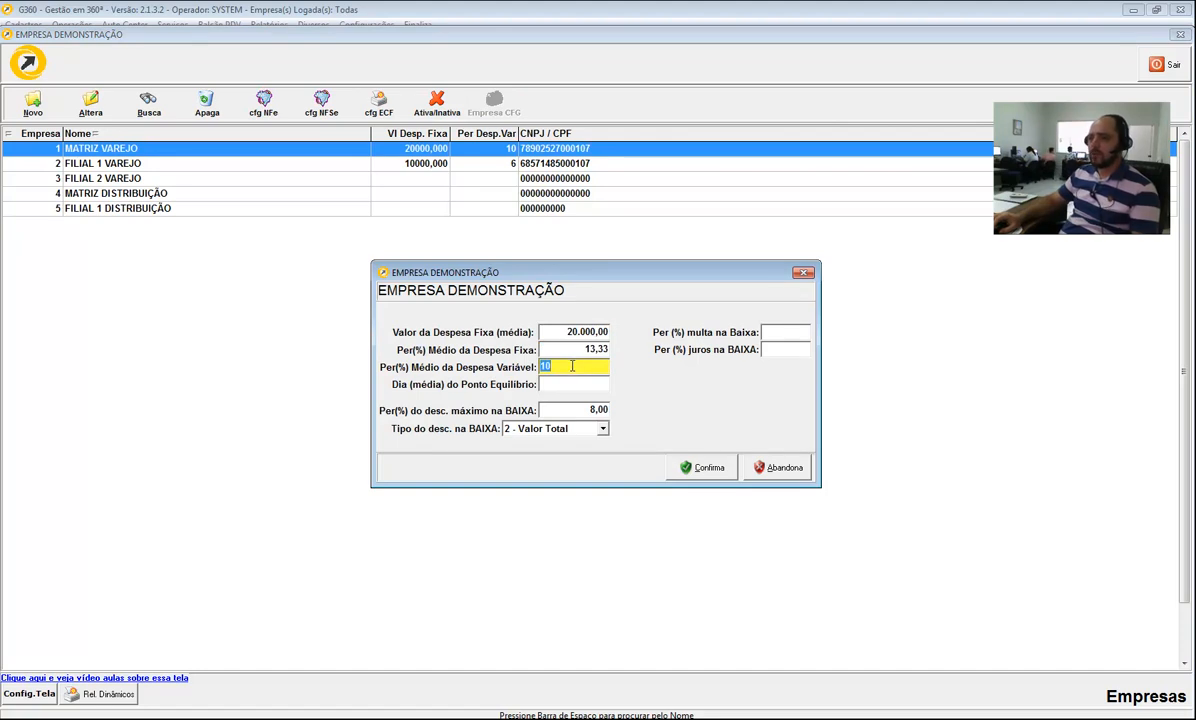
click(803, 272)
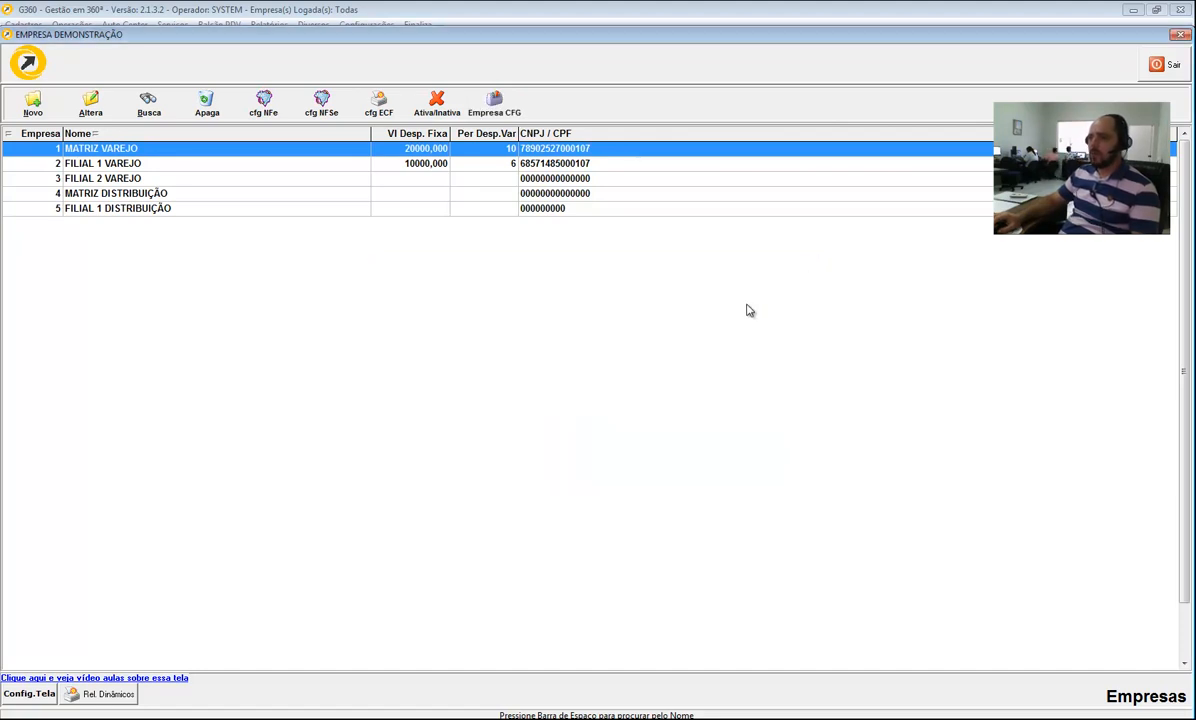
key(Escape)
Browse the list of negative-profit products down to product 5788, examining their simulated costs and profit.
click(203, 382)
click(203, 475)
key(Down)
key(Down)
key(Down)
key(Down)
key(Down)
key(Down)
key(Down)
key(Down)
key(Down)
key(Down)
key(Down)
key(Down)
key(Down)
key(Down)
key(Down)
key(Down)
key(Down)
key(Down)
key(Down)
key(Down)
key(Down)
key(Down)
key(Down)
key(Down)
key(Down)
key(Down)
key(Down)
key(Down)
key(Down)
key(Down)
key(Down)
key(Down)
key(Down)
key(Down)
key(Down)
key(Down)
key(Down)
key(Down)
key(Down)
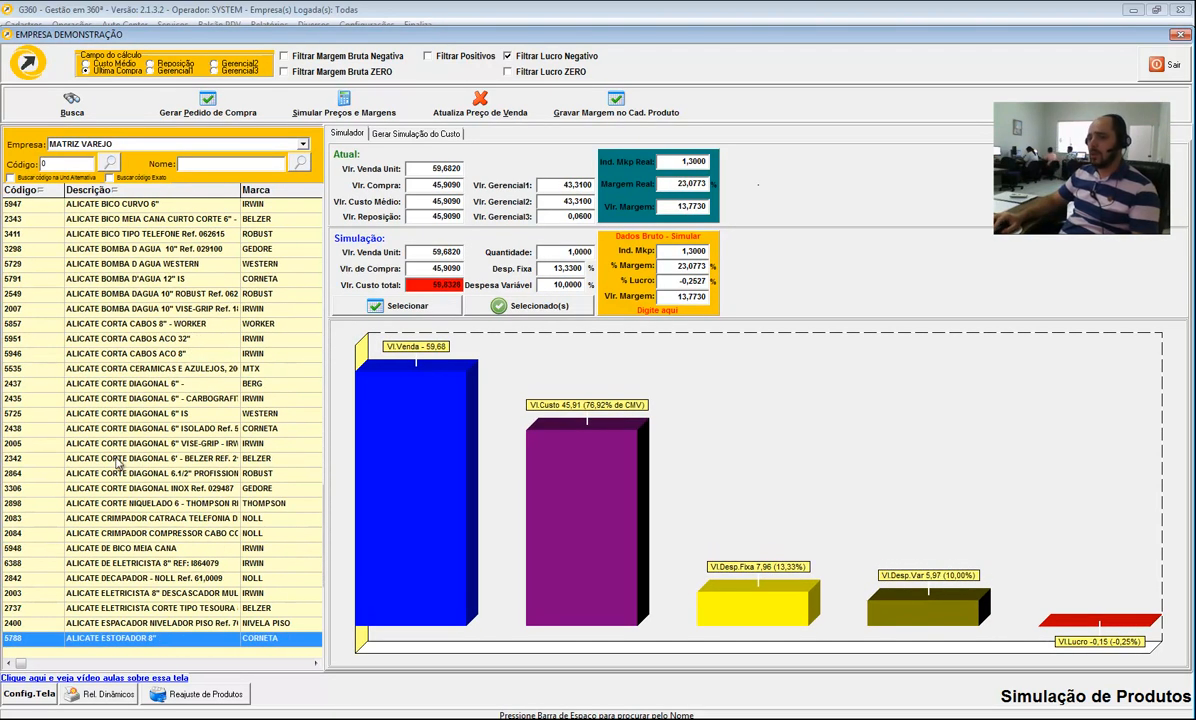
Count the records in the list filtered by negative profit.
click(55, 413)
click(22, 694)
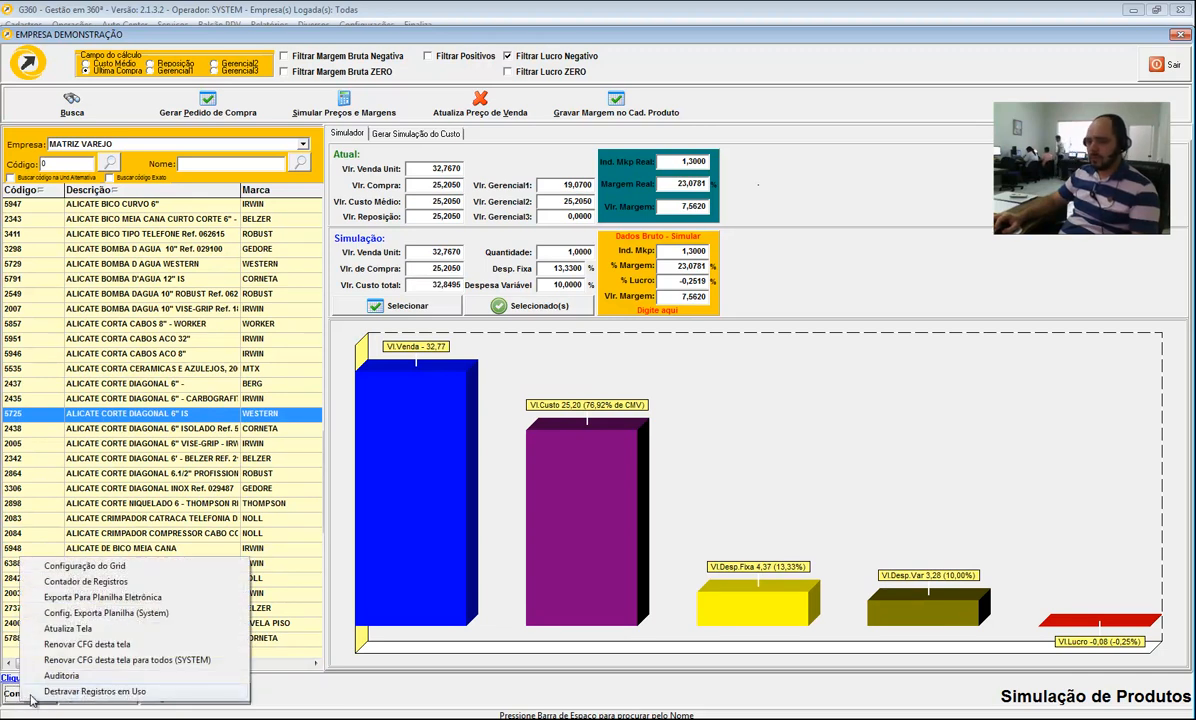
click(86, 581)
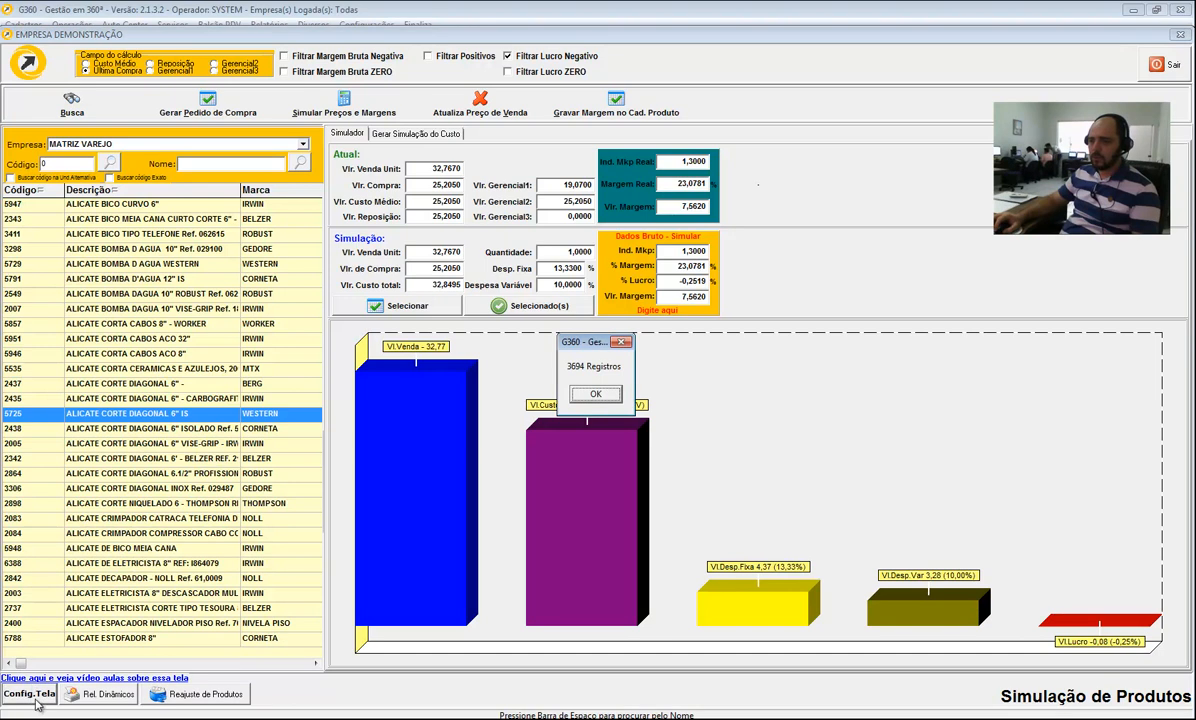
click(597, 396)
Review the sale value, cost, expenses and profit of several filtered pliers, including products 3306, 5948 and 5725.
click(72, 337)
click(107, 460)
click(110, 489)
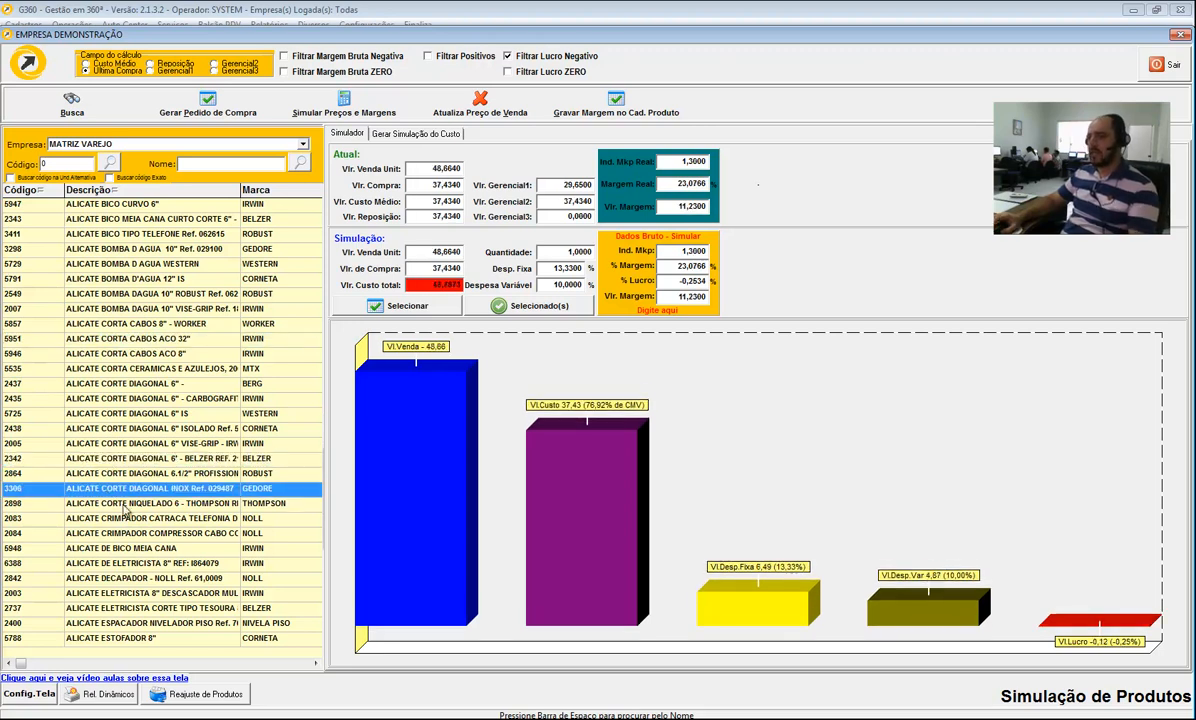
click(170, 549)
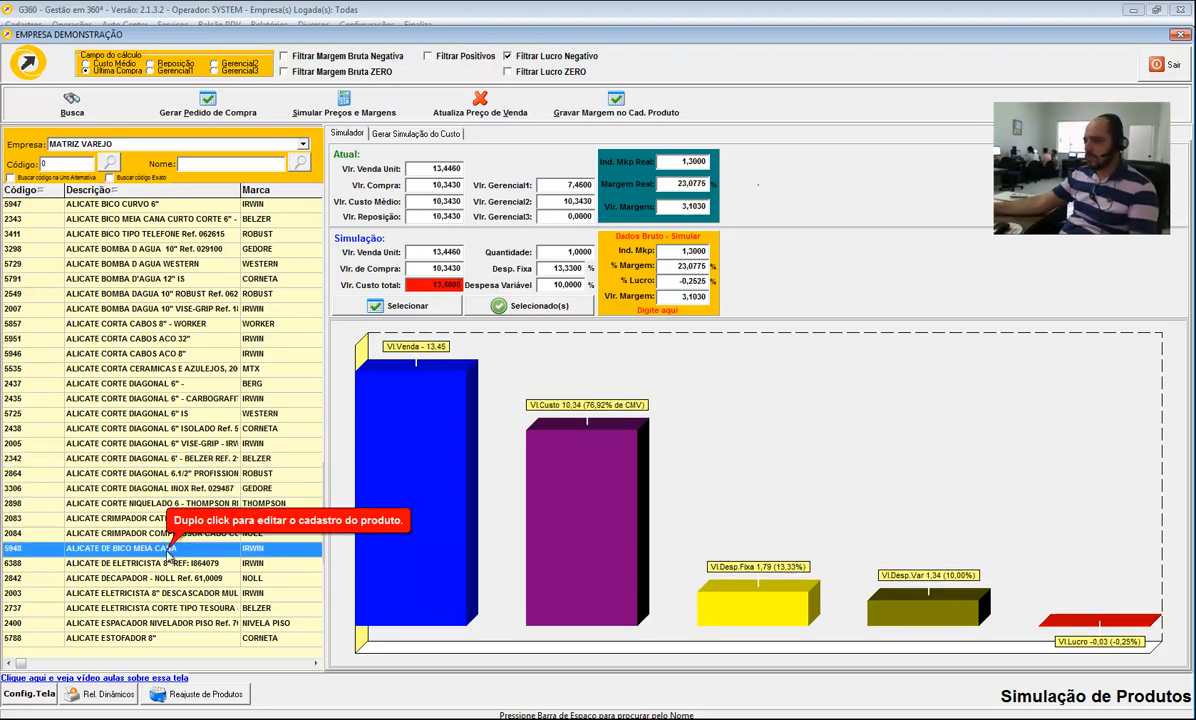
click(133, 412)
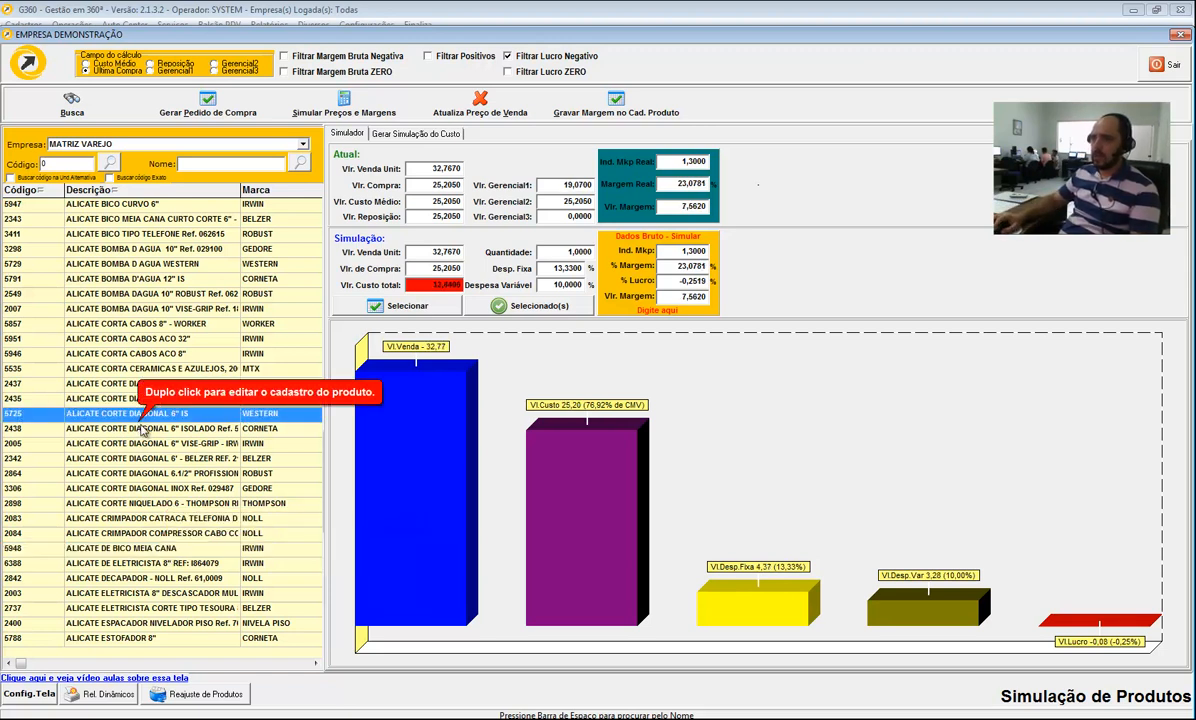
Remove the negative profit filter and review the simulated profit of products 14023, 6719, 14086 and 14020.
click(530, 58)
click(150, 369)
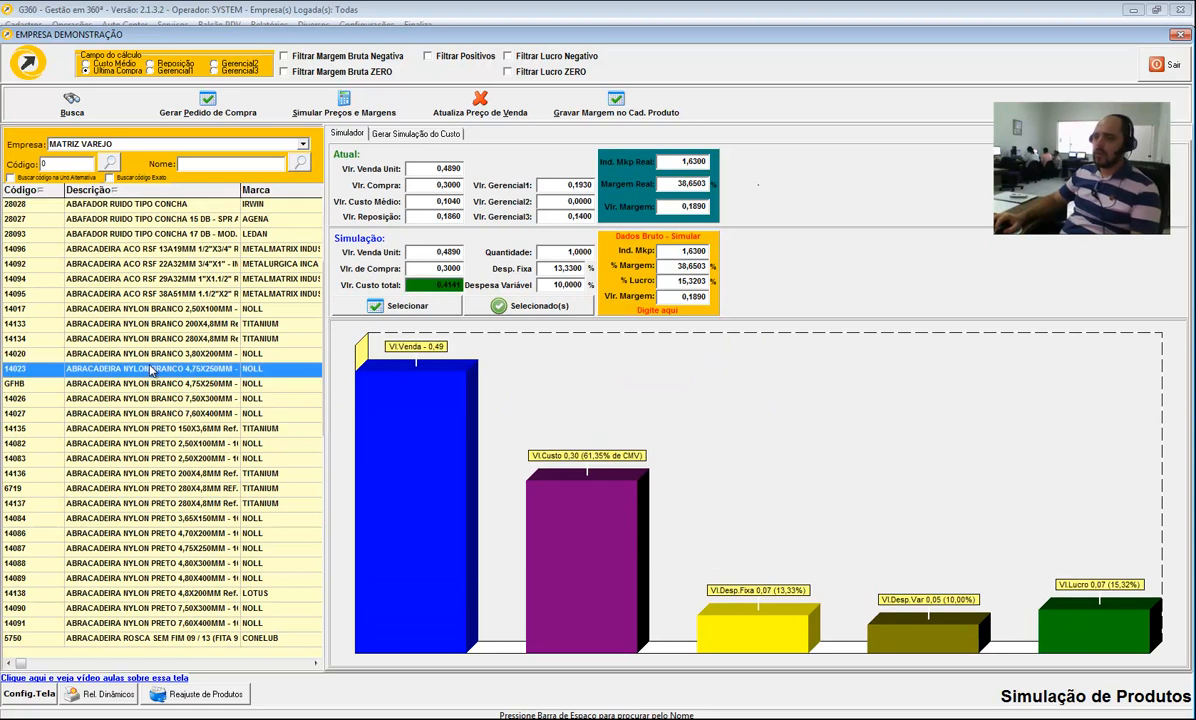
click(140, 489)
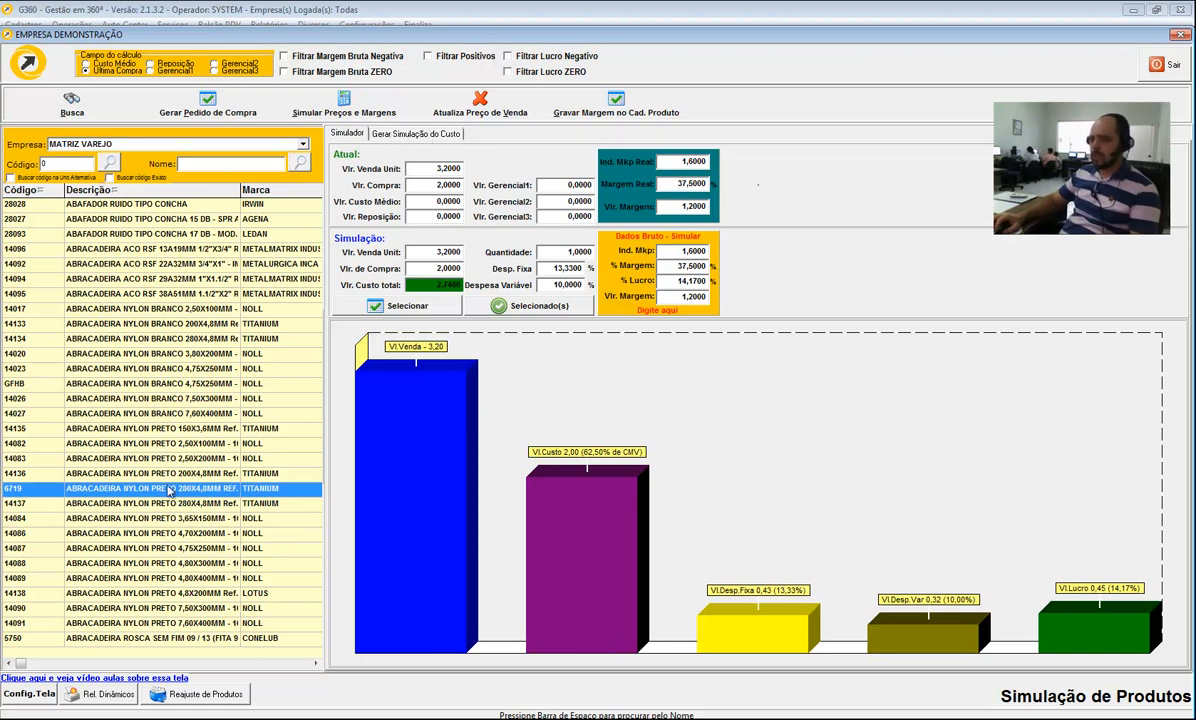
click(149, 534)
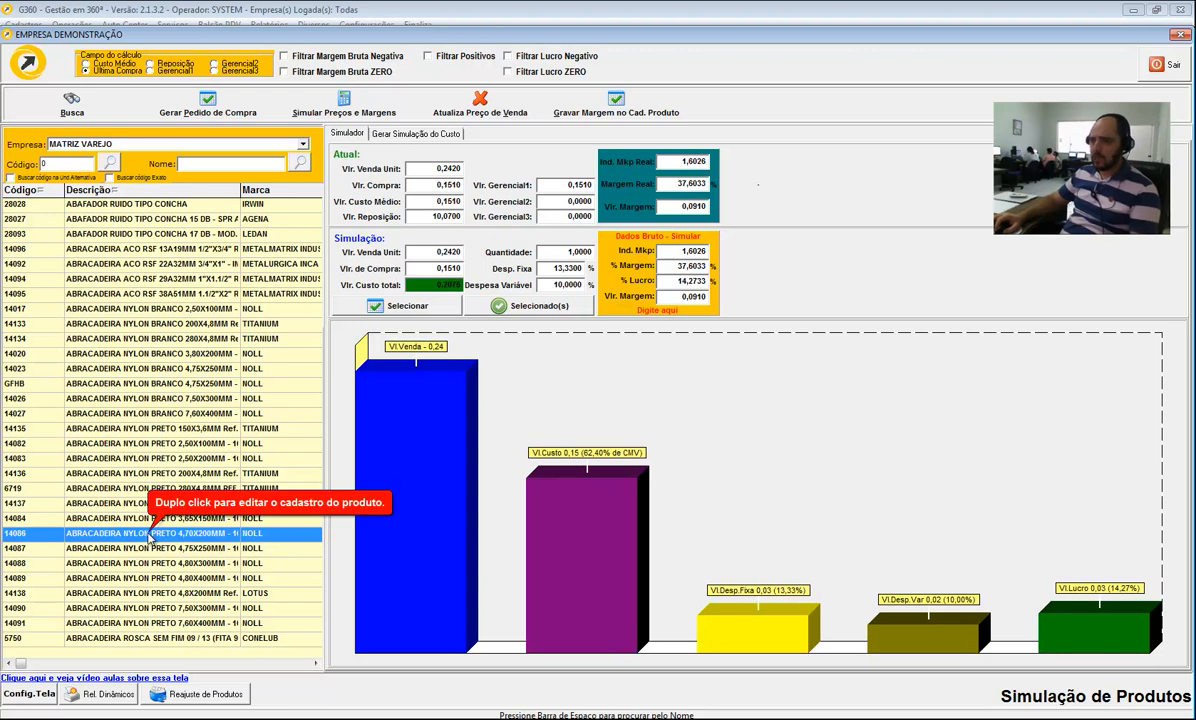
click(147, 356)
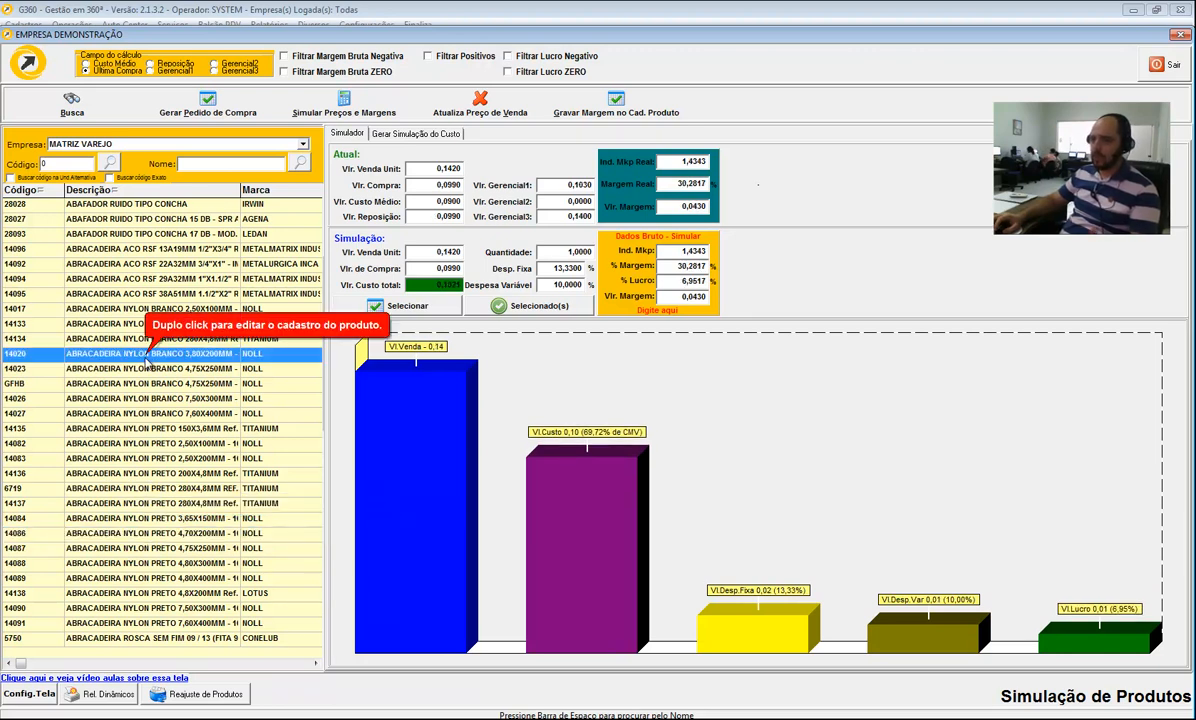